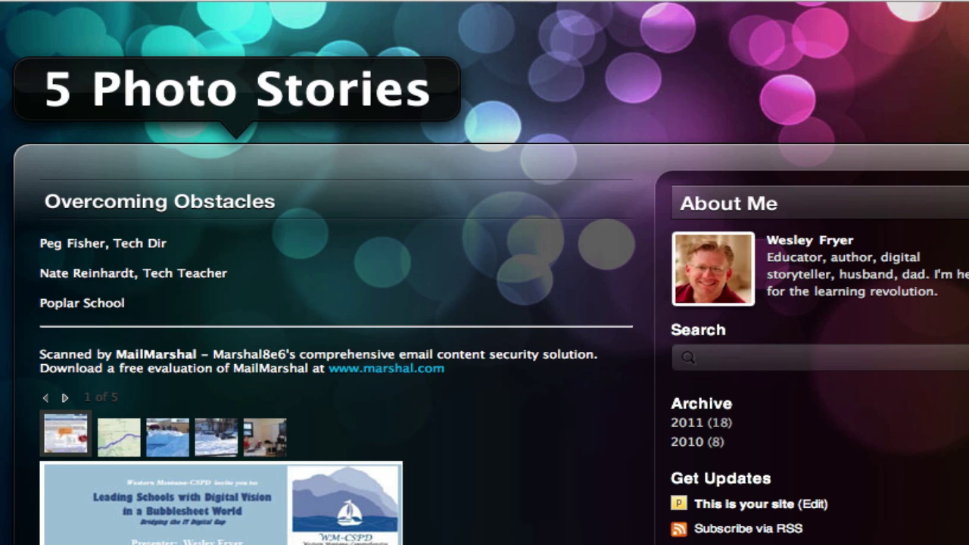
Browse the 5 Photo Stories site down to the Hiking in Montana post and view the photos in its gallery.
scroll(484, 272, "down", 10)
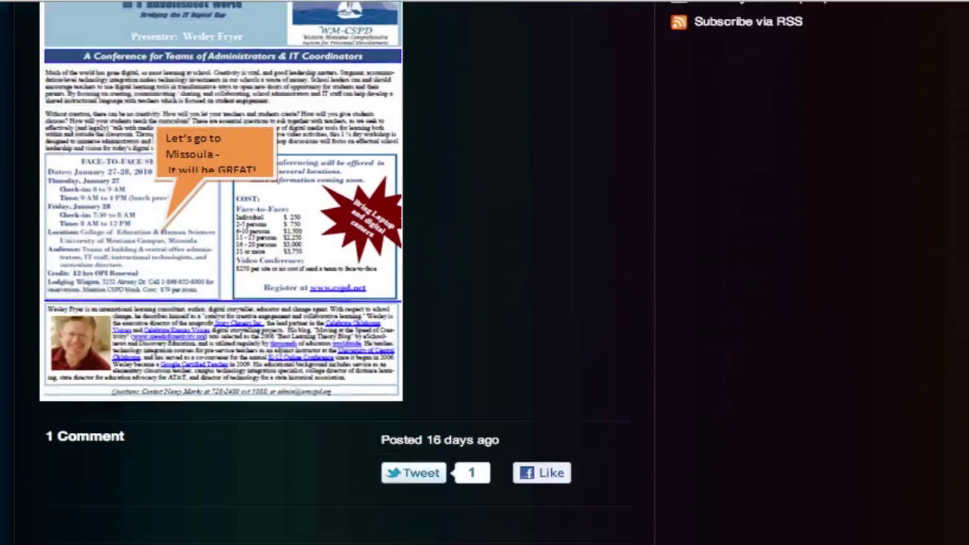
scroll(337, 273, "down", 5)
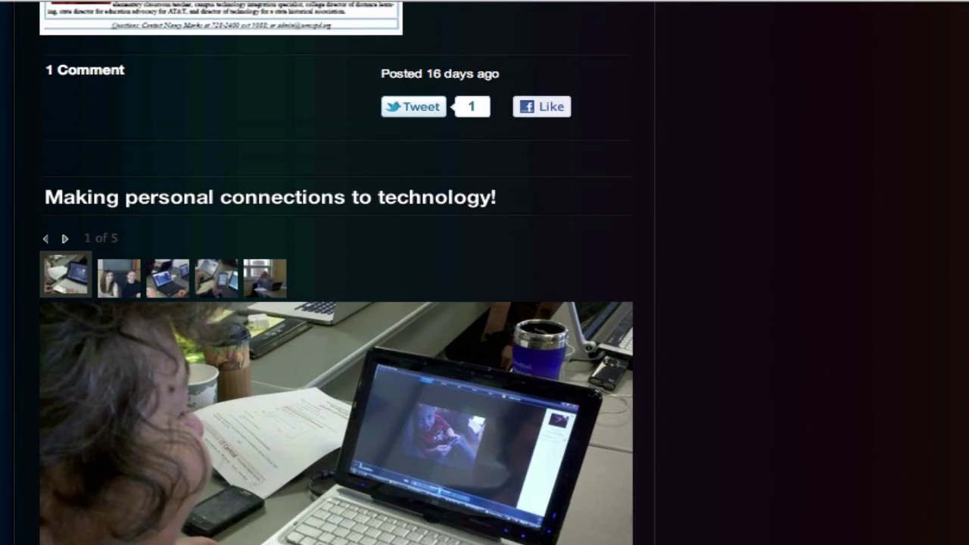
scroll(337, 273, "down", 3)
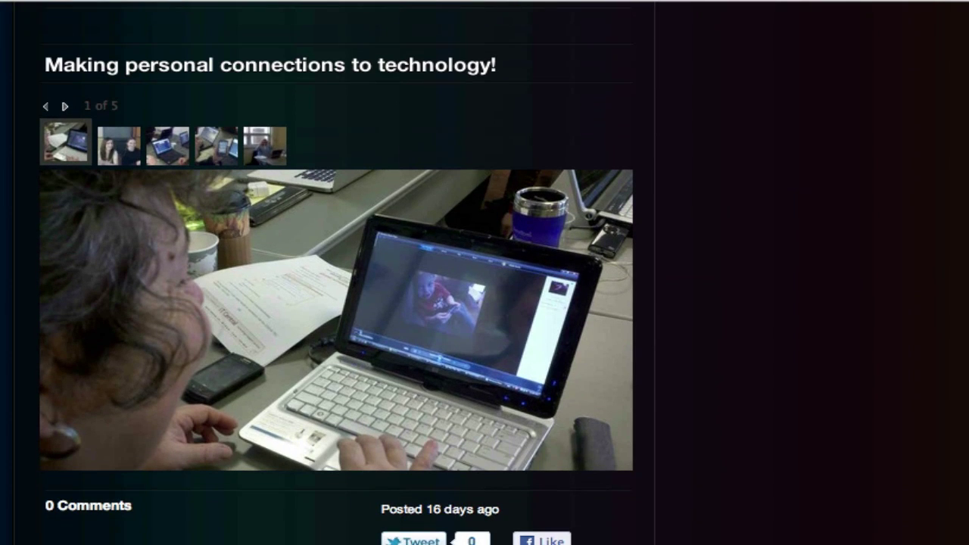
scroll(337, 272, "down", 14)
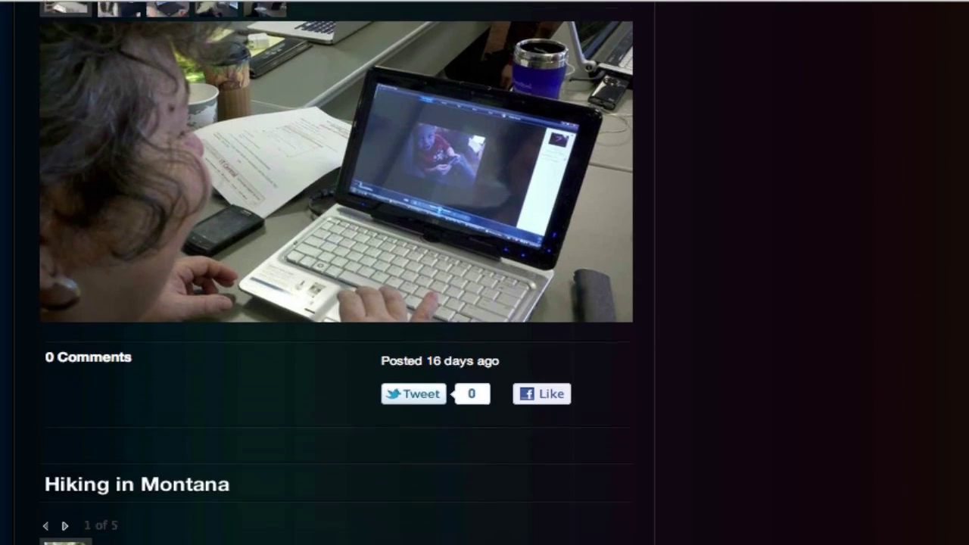
scroll(337, 273, "down", 2)
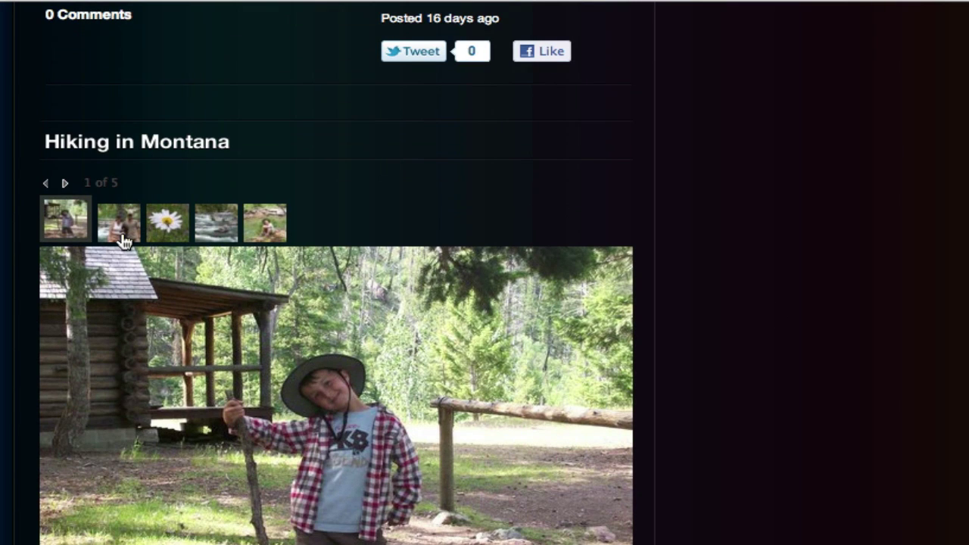
left_click(122, 237)
left_click(173, 238)
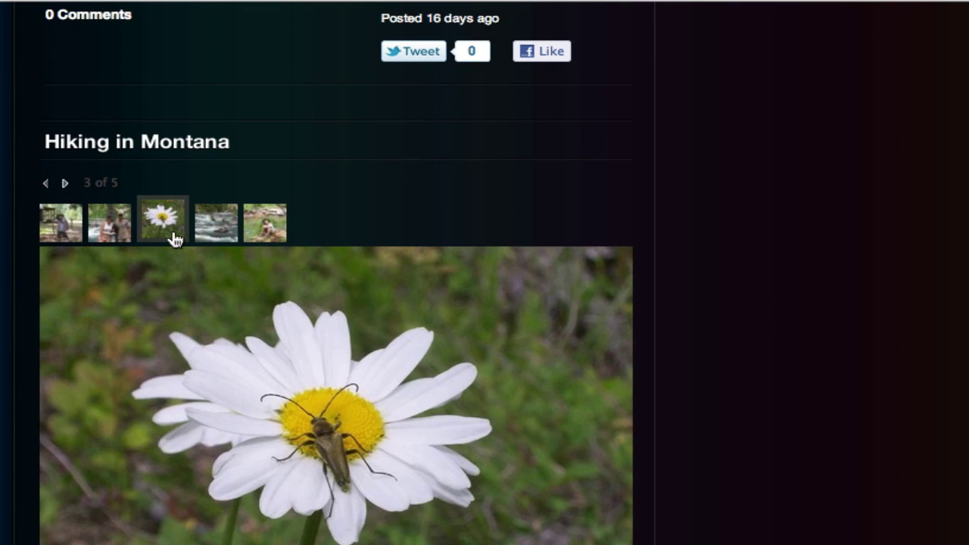
left_click(212, 235)
left_click(259, 237)
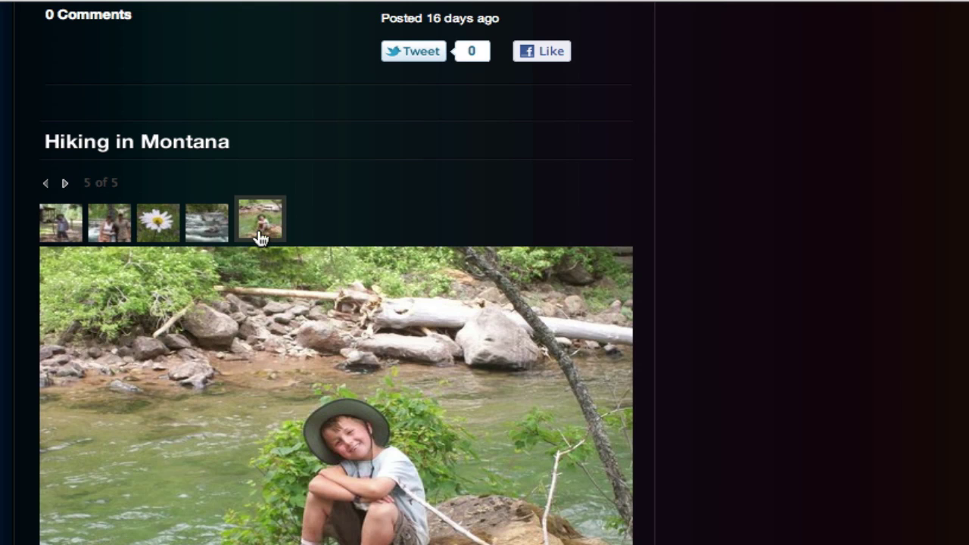
left_click(63, 239)
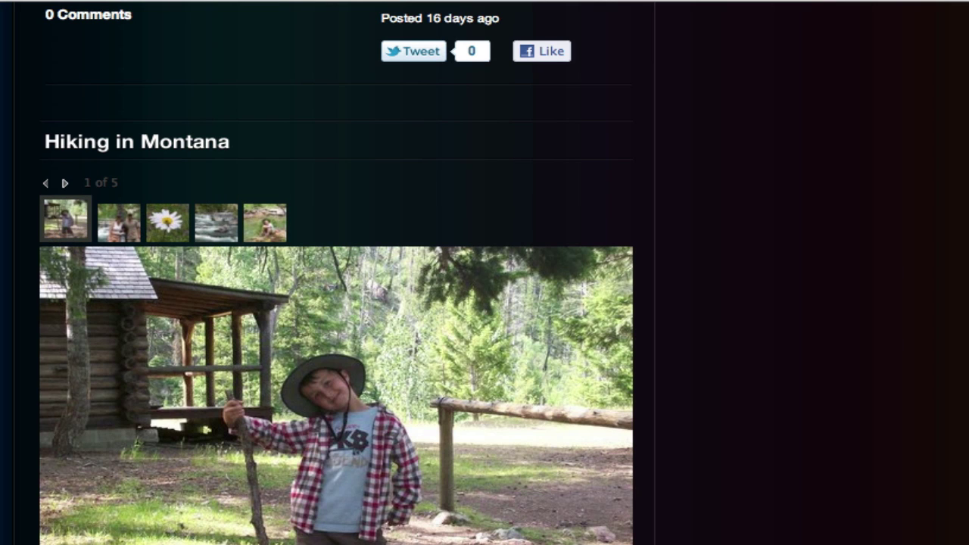
Look through the remaining photo stories and view each photo in the Life at the University of Montana- Go Grizzlies post.
scroll(485, 272, "up", 15)
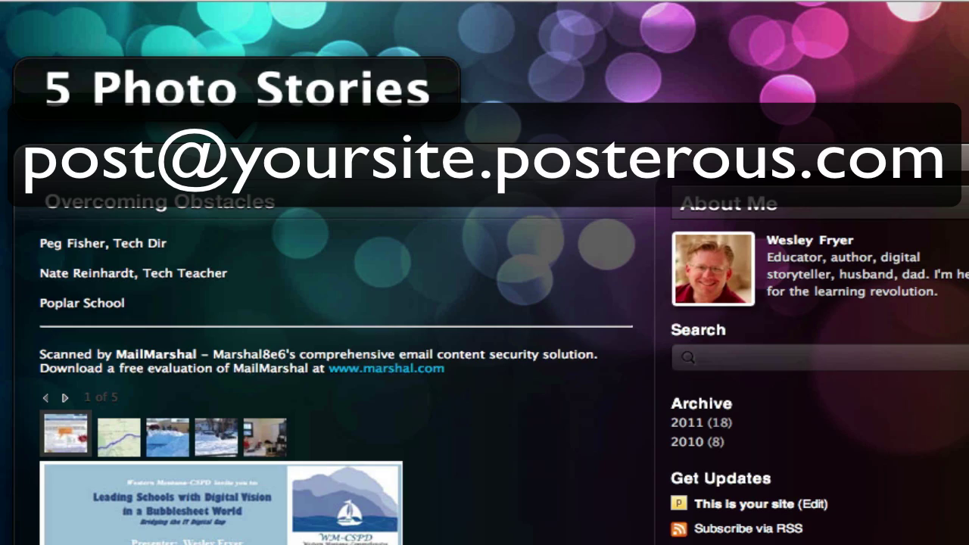
scroll(337, 303, "down", 20)
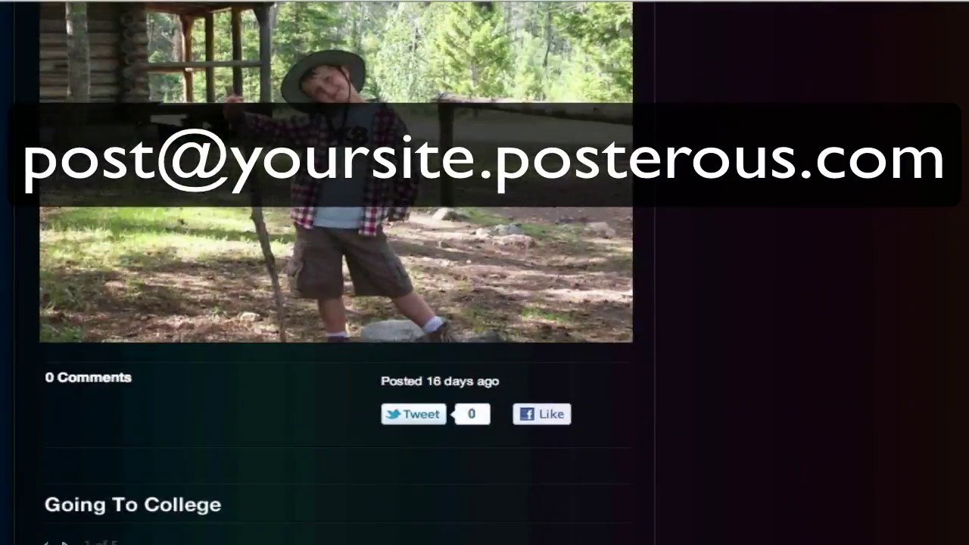
scroll(336, 273, "down", 15)
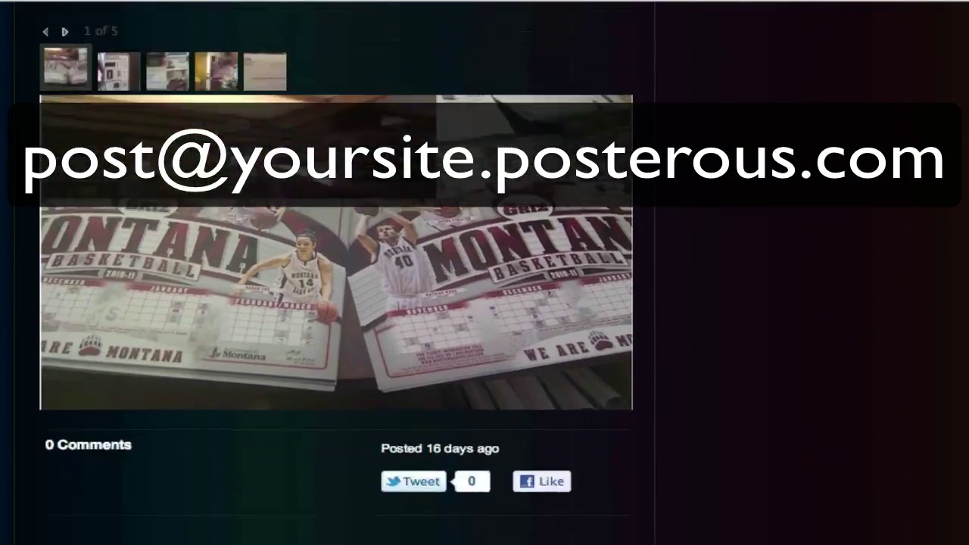
scroll(336, 272, "down", 12)
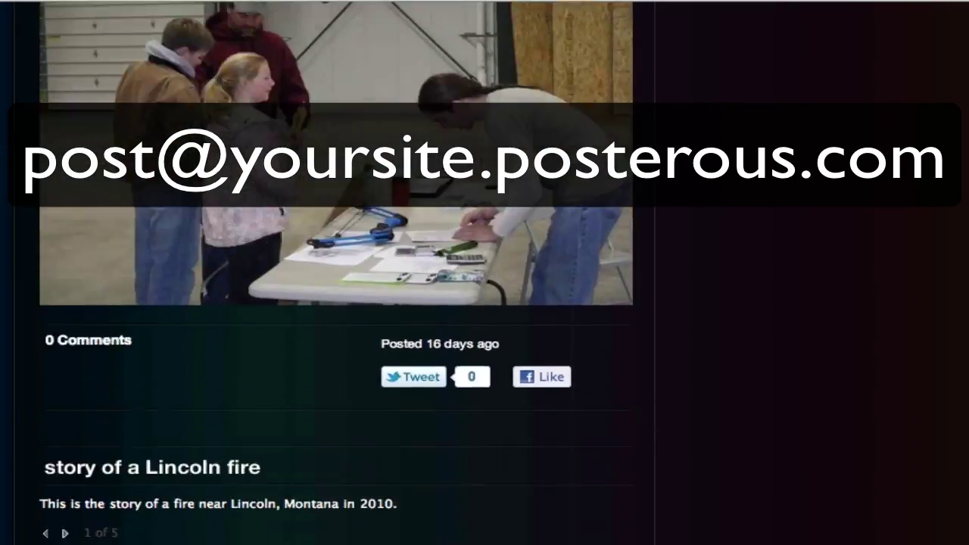
scroll(336, 302, "down", 12)
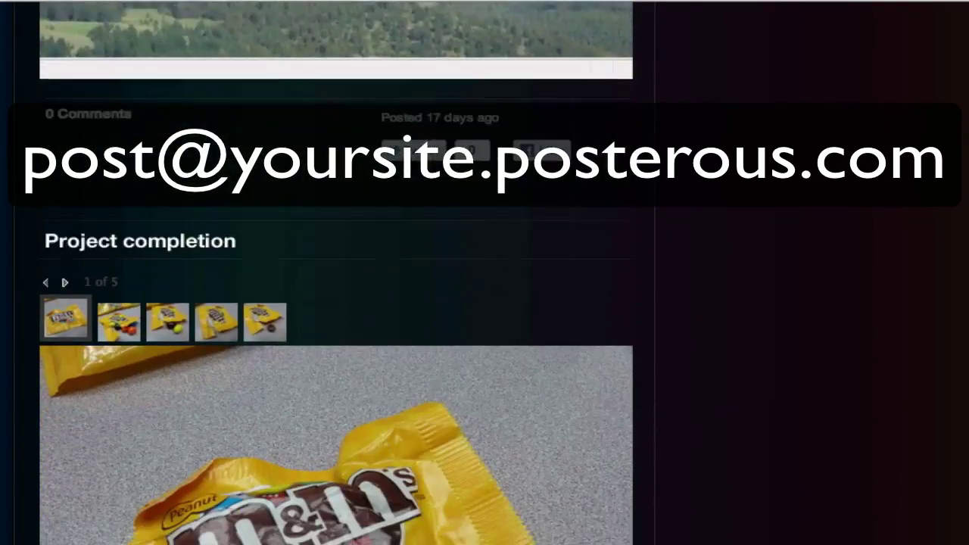
scroll(336, 303, "down", 12)
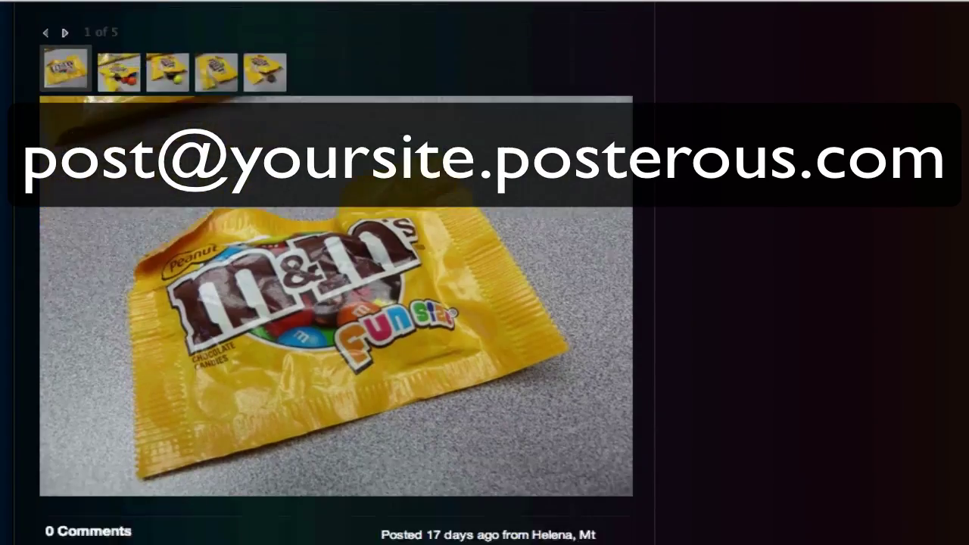
scroll(625, 498, "down", 2)
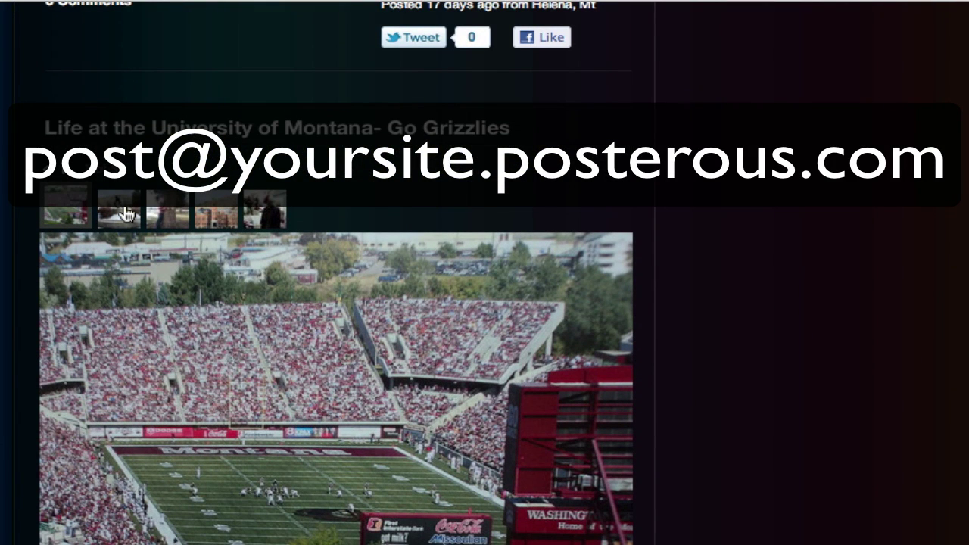
left_click(124, 215)
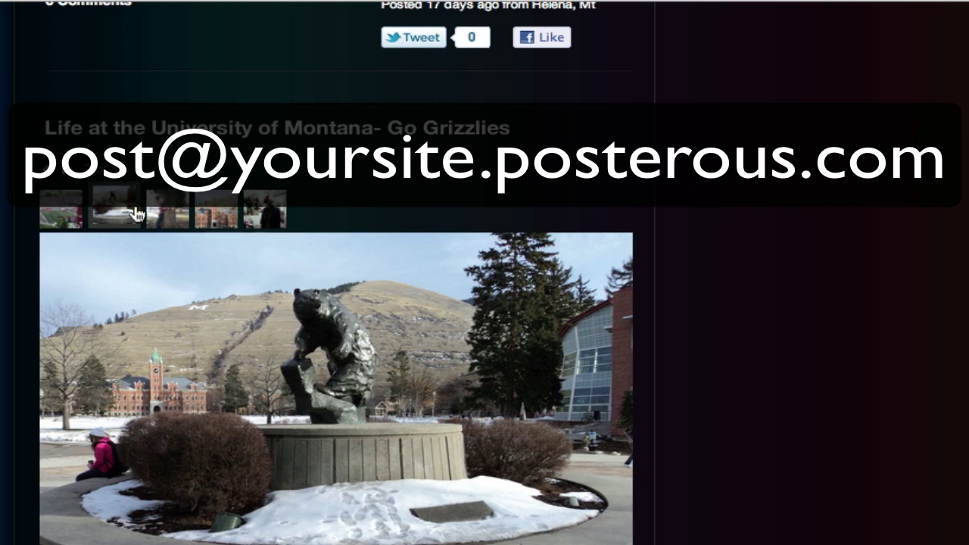
left_click(166, 217)
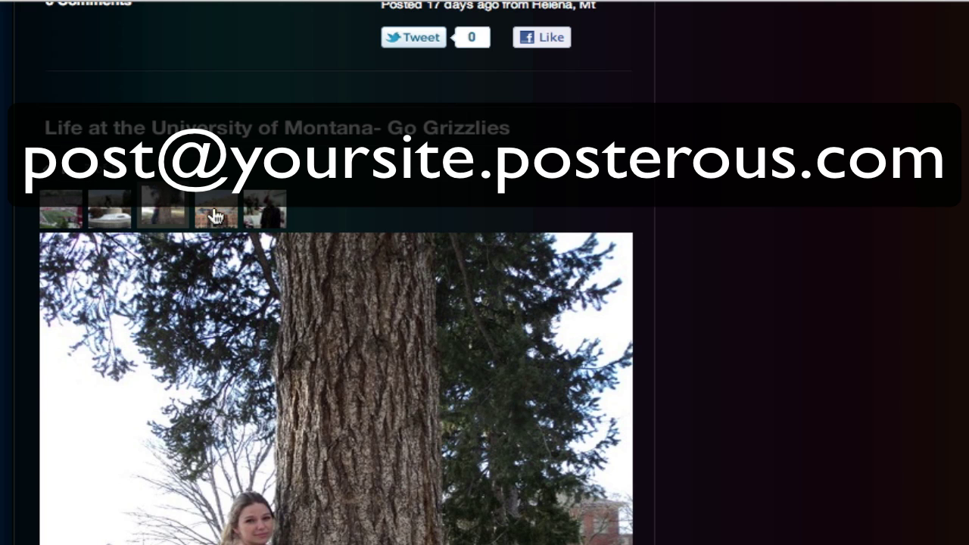
left_click(216, 217)
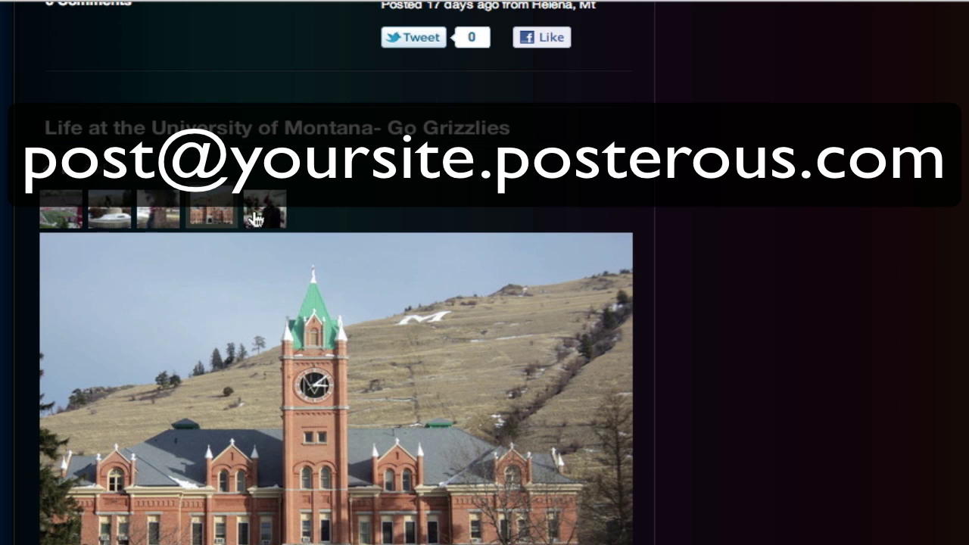
left_click(261, 218)
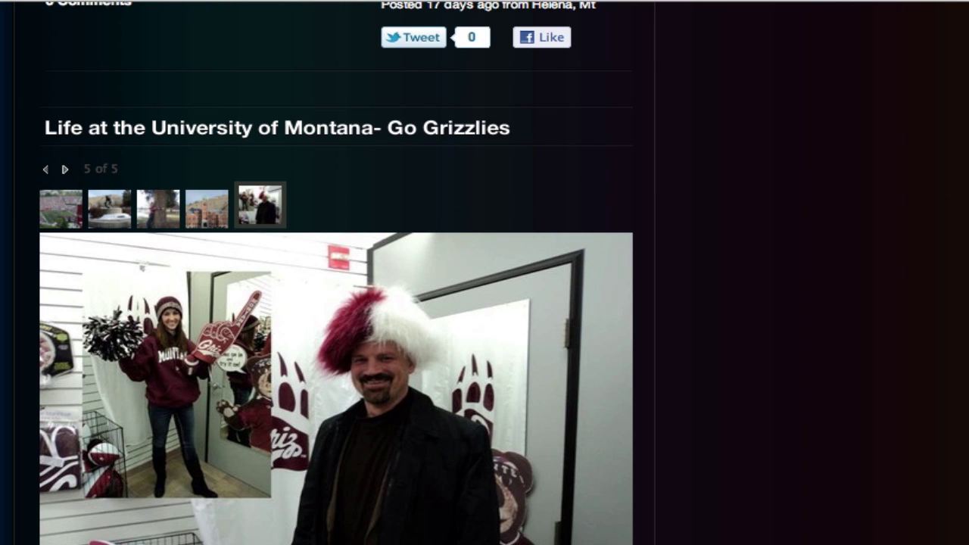
scroll(484, 273, "up", 20)
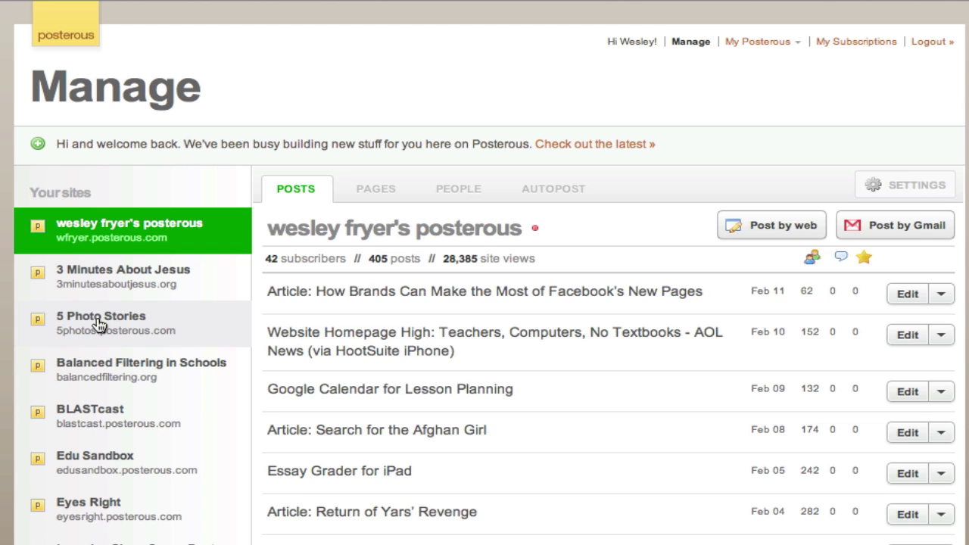
Select the 5 Photo Stories site for management and delete its Digital Photo Editing Services - Photo Cutout post dated Feb 10.
left_click(99, 325)
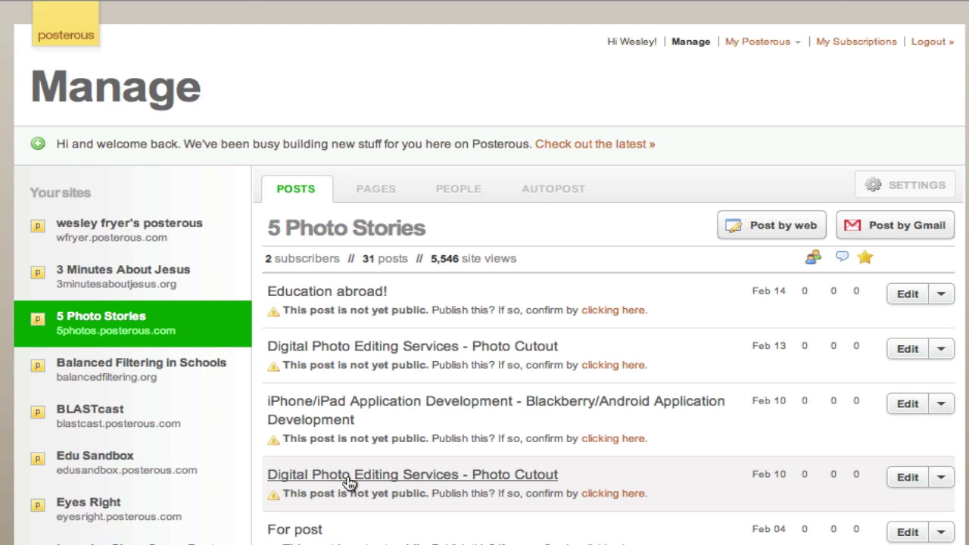
right_click(348, 482)
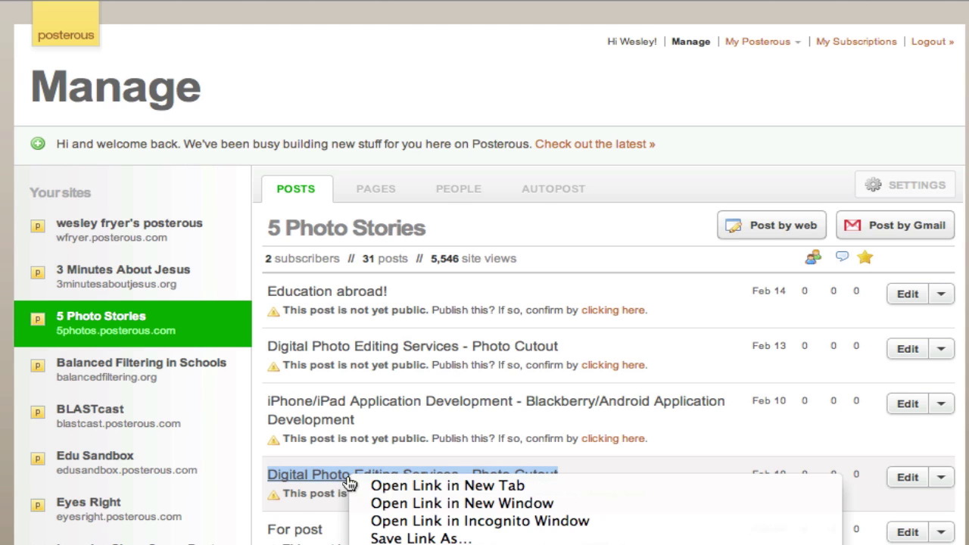
key("Escape")
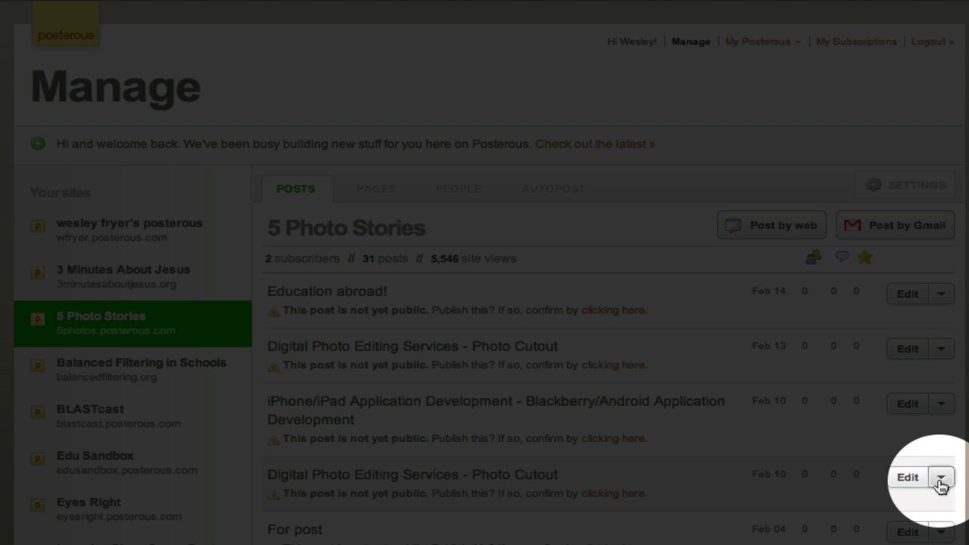
left_click(941, 479)
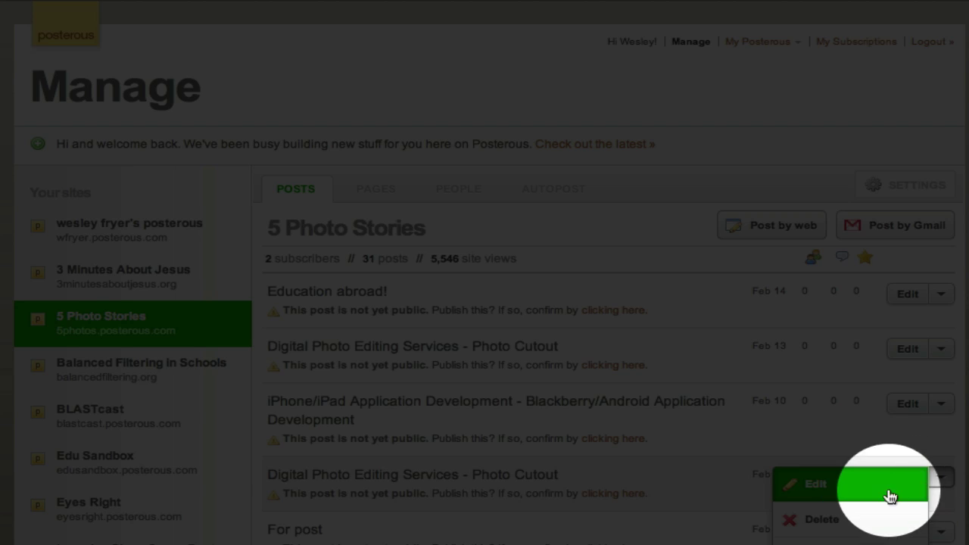
left_click(825, 521)
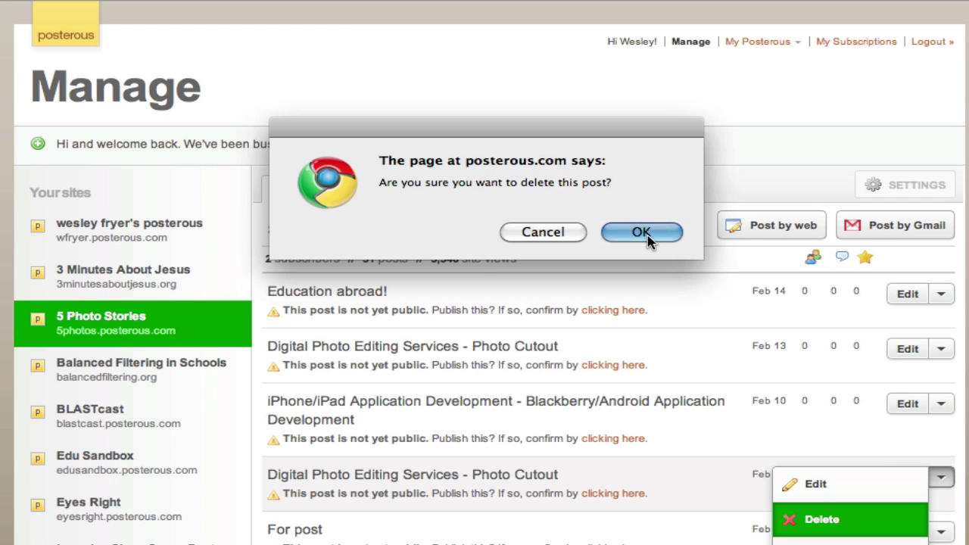
left_click(642, 233)
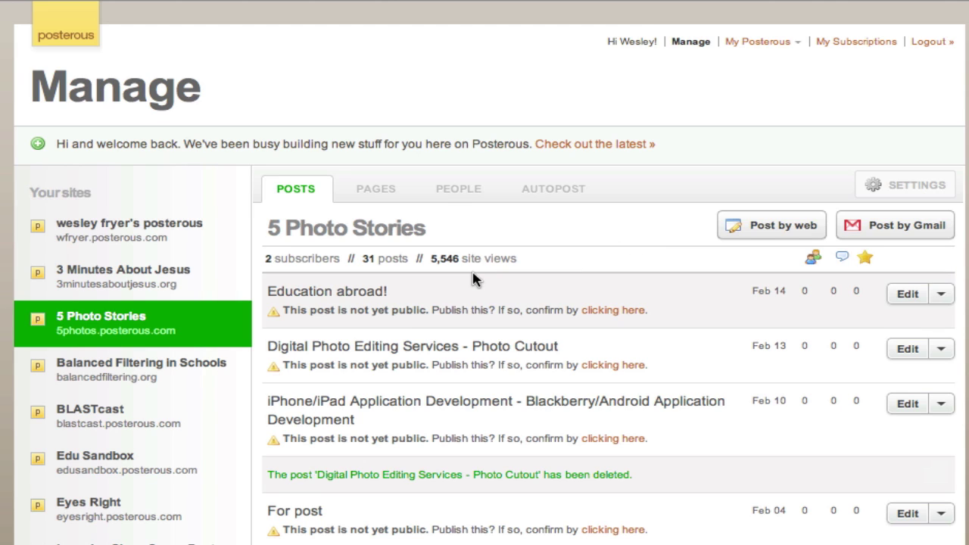
Review the unpublished Education abroad! post in a separate browser tab, close that tab, and delete the post.
right_click(321, 300)
left_click(344, 307)
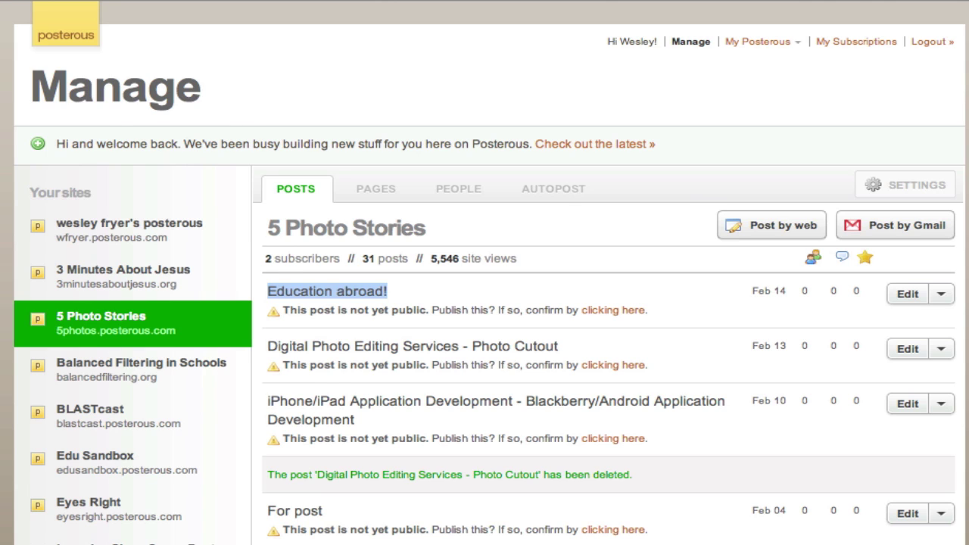
key("ctrl+Tab")
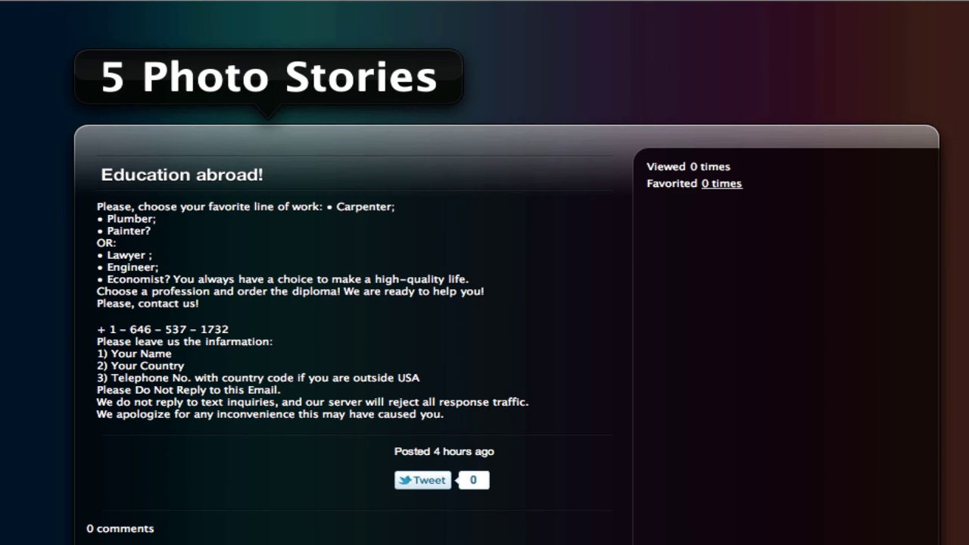
key("ctrl+w")
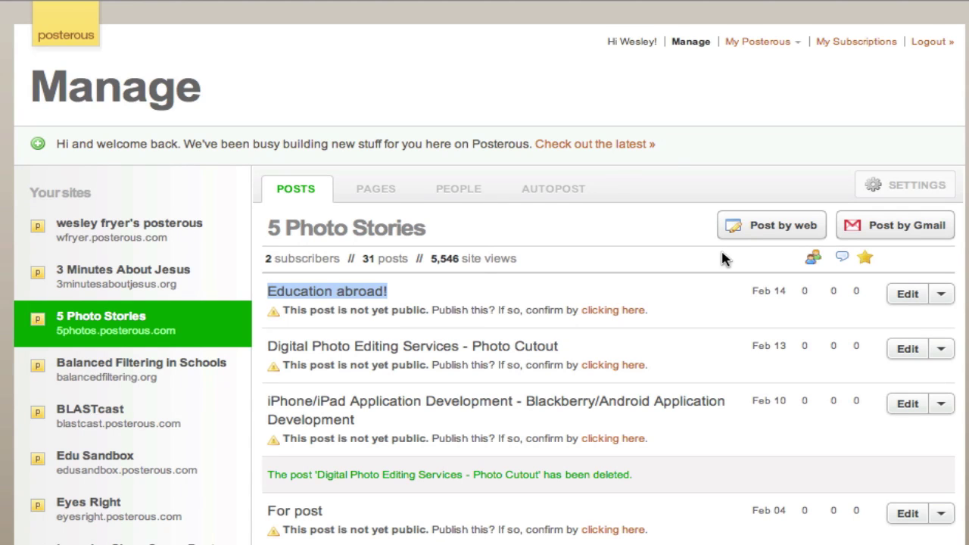
left_click(943, 295)
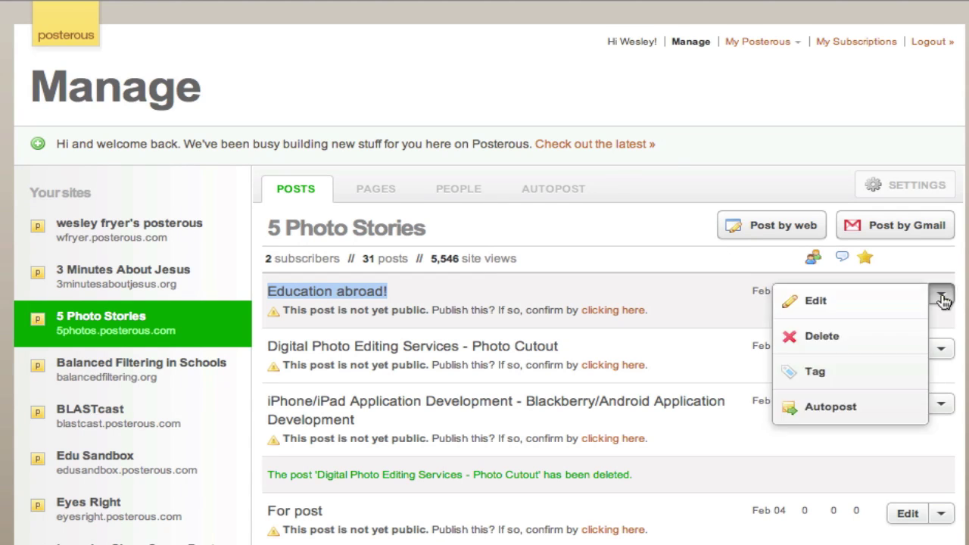
left_click(879, 335)
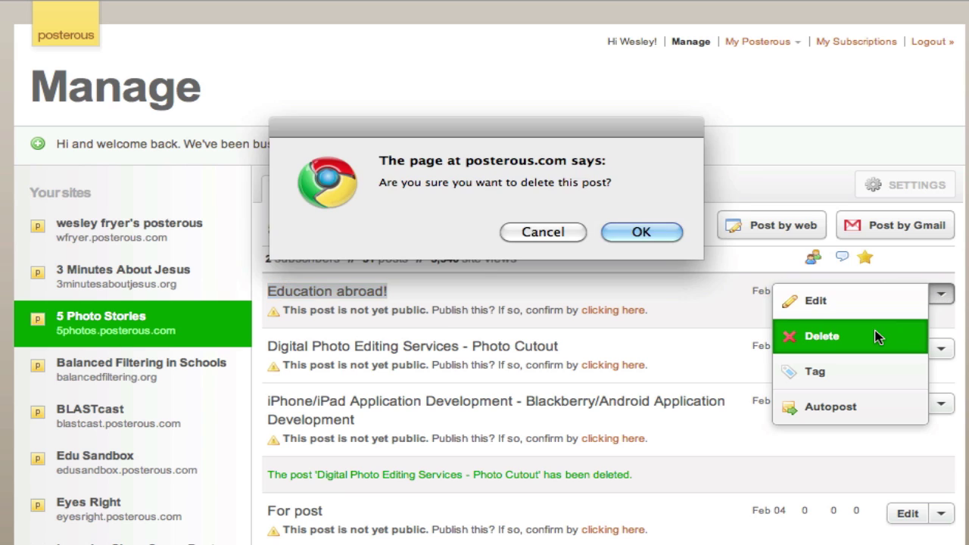
left_click(650, 233)
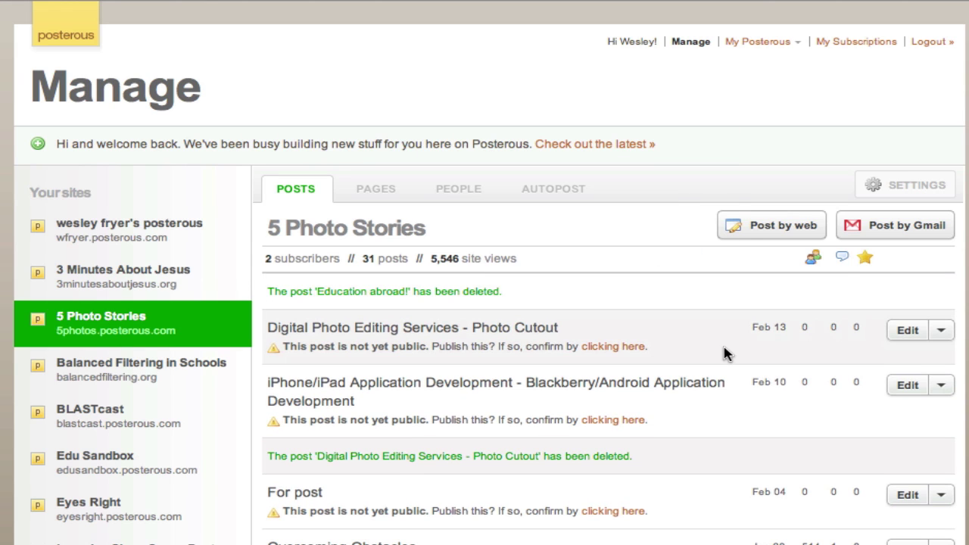
Delete the unpublished Digital Photo Editing Services - Photo Cutout post dated Feb 13.
left_click(943, 331)
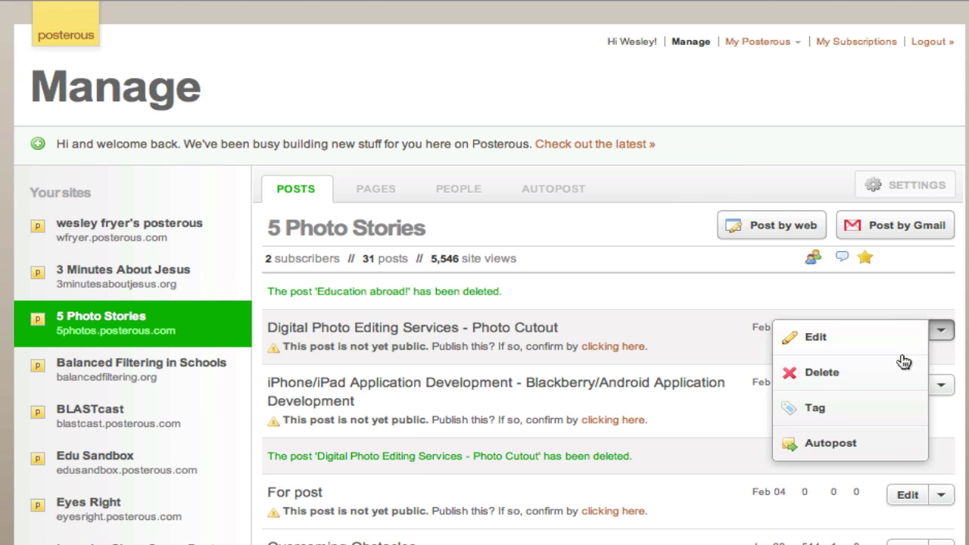
left_click(872, 371)
left_click(649, 234)
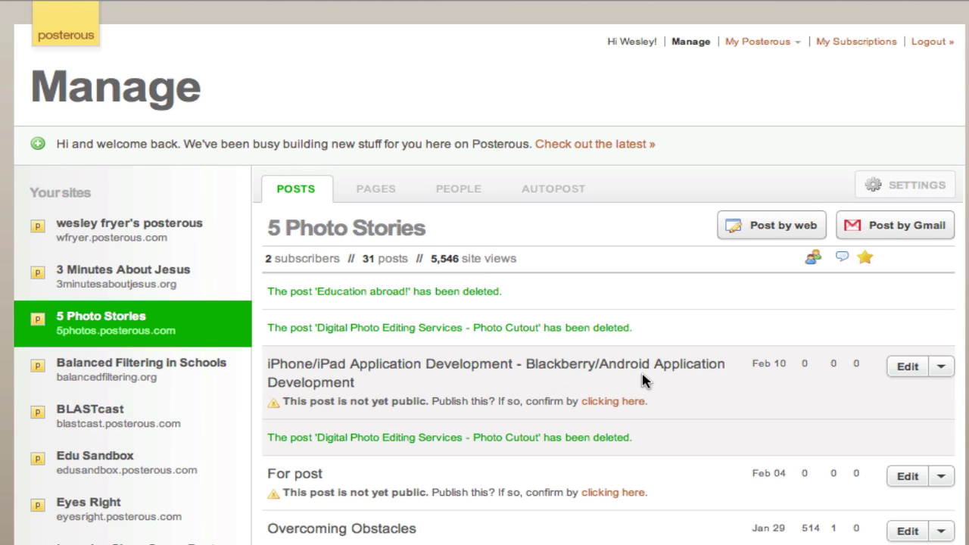
Delete the unpublished iPhone/iPad Application Development - Blackberry/Android Application Development post dated Feb 10.
left_click(940, 368)
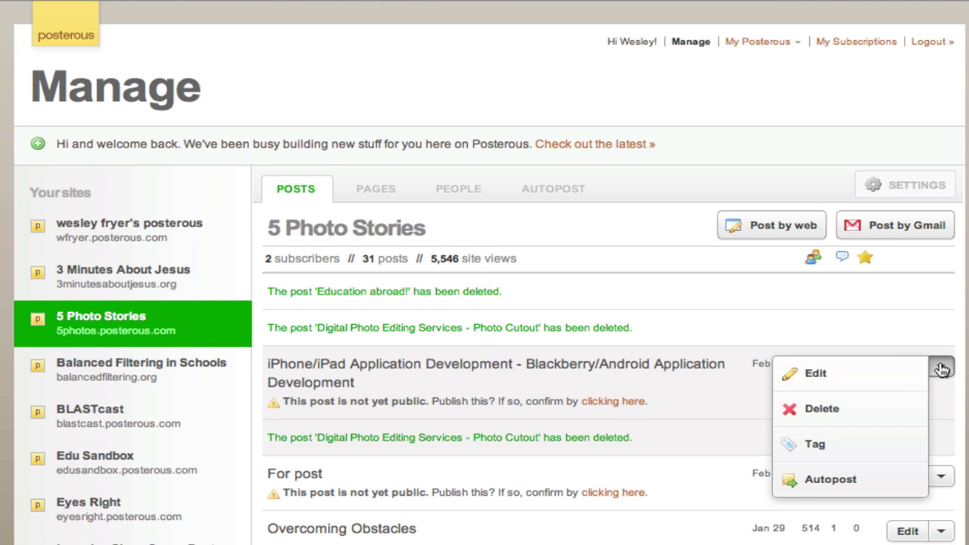
left_click(862, 409)
left_click(651, 236)
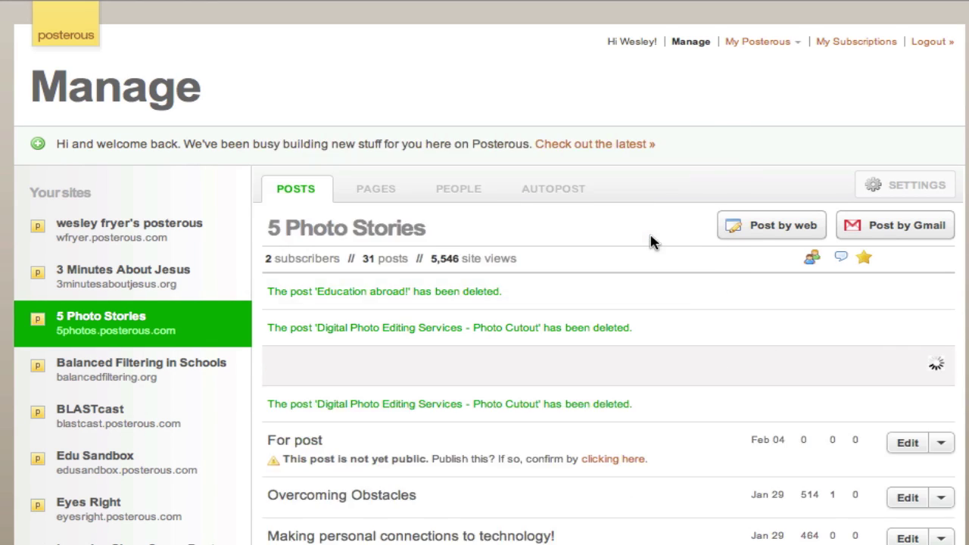
Review the unpublished For post submission in a separate browser tab, close that tab, and delete the post.
right_click(313, 439)
key("Escape")
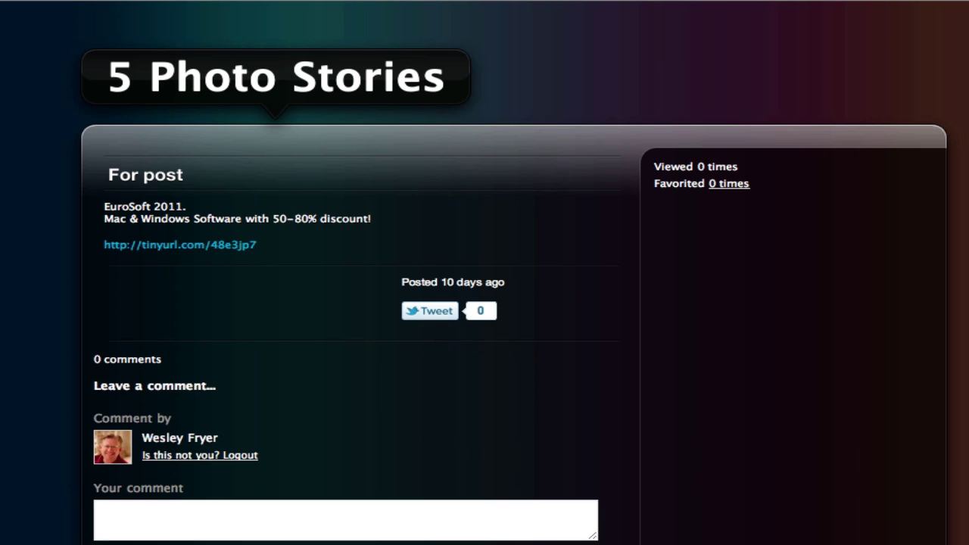
key("super+w")
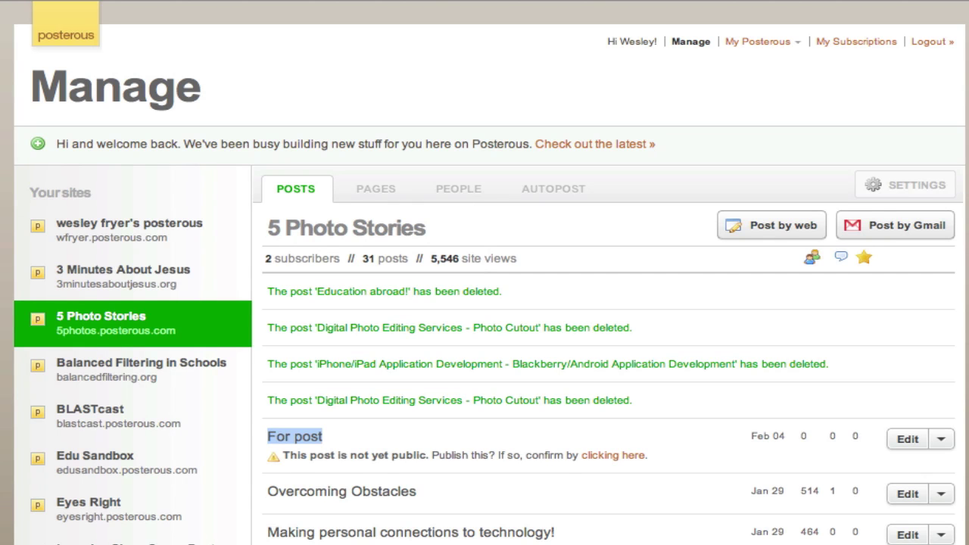
left_click(942, 443)
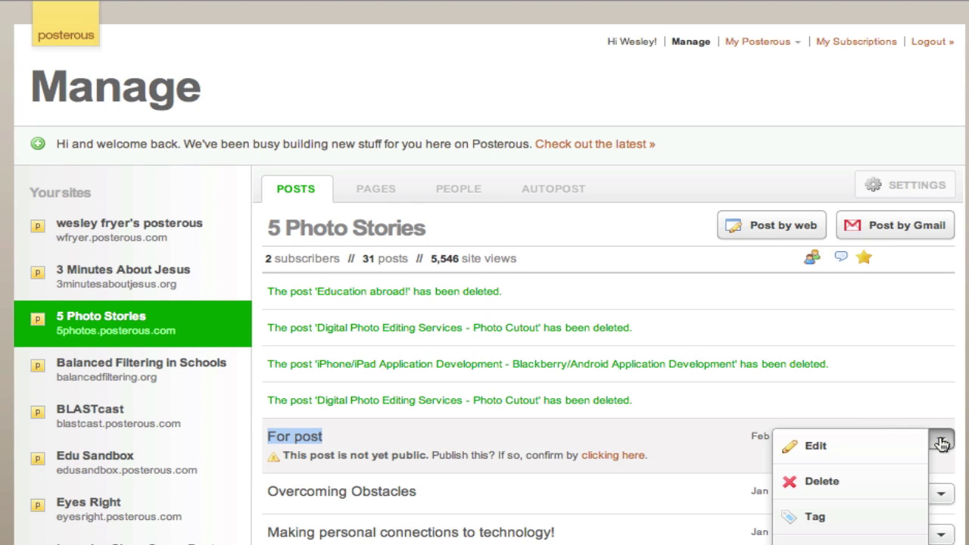
left_click(855, 486)
left_click(641, 232)
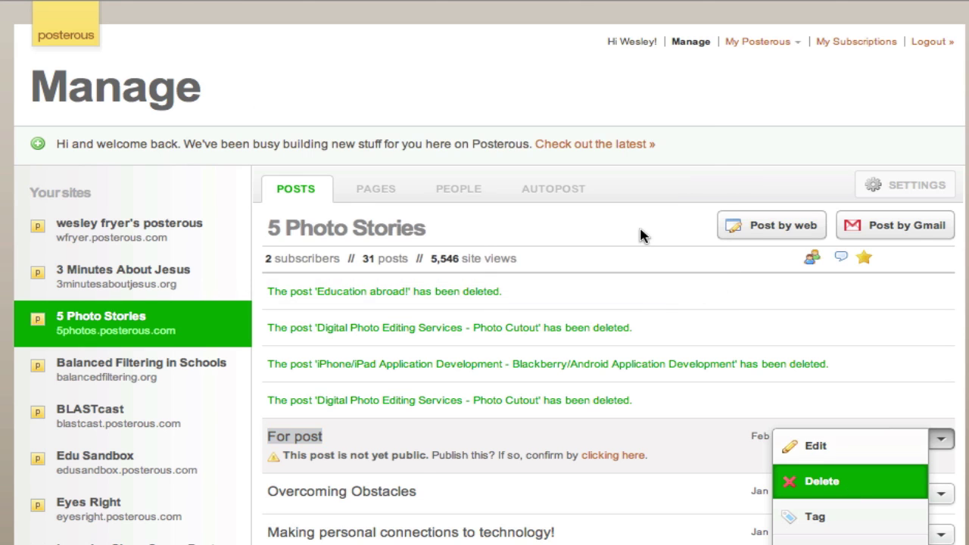
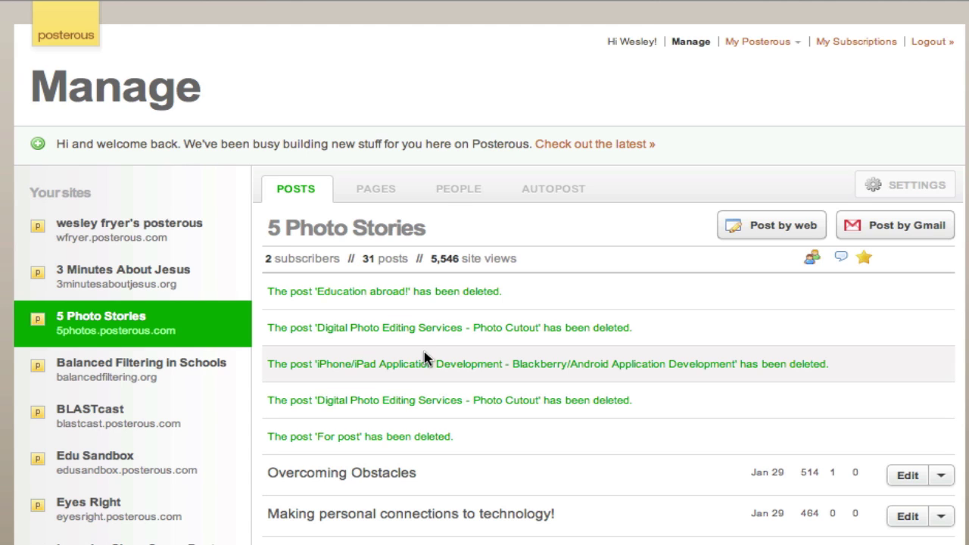
Look at the privacy options in the 5 Photo Stories site settings and leave them without saving.
left_click(910, 188)
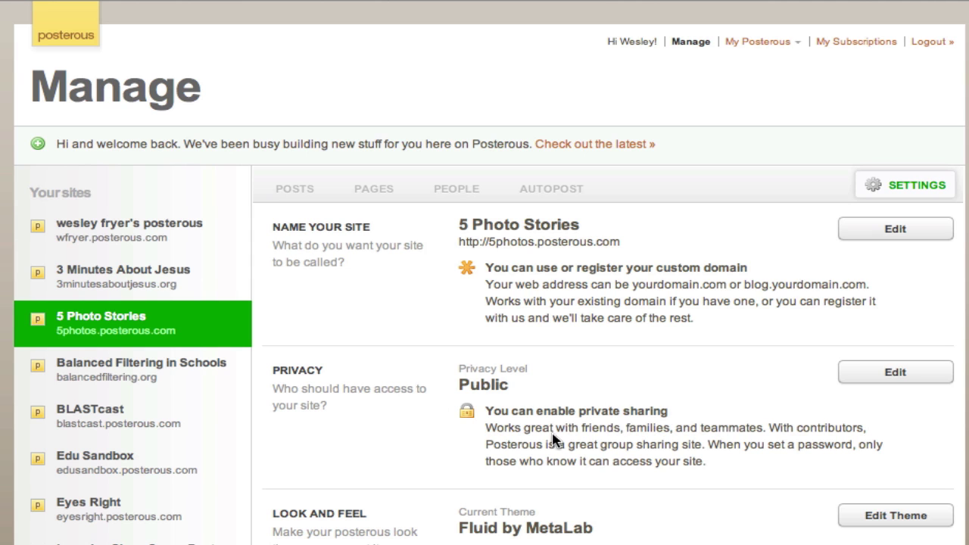
left_click(877, 377)
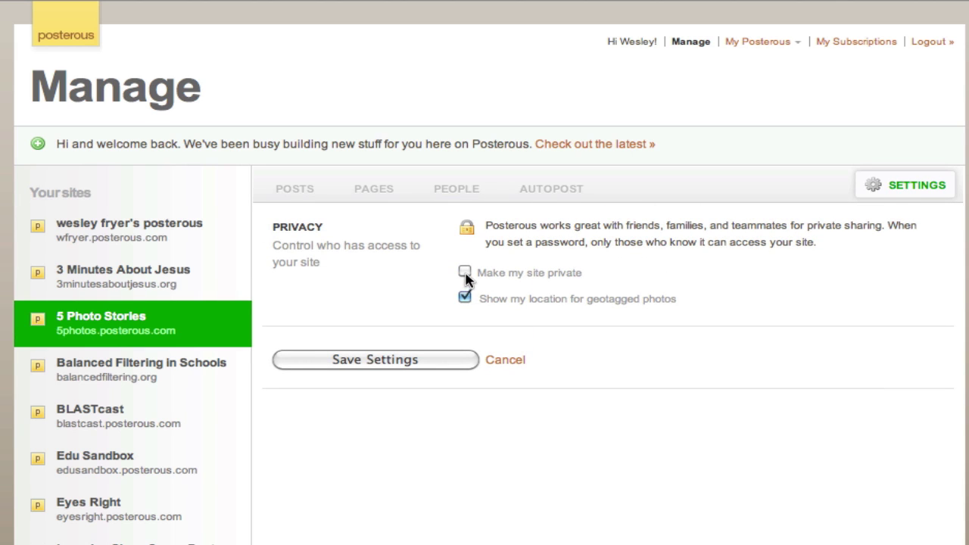
left_click(507, 361)
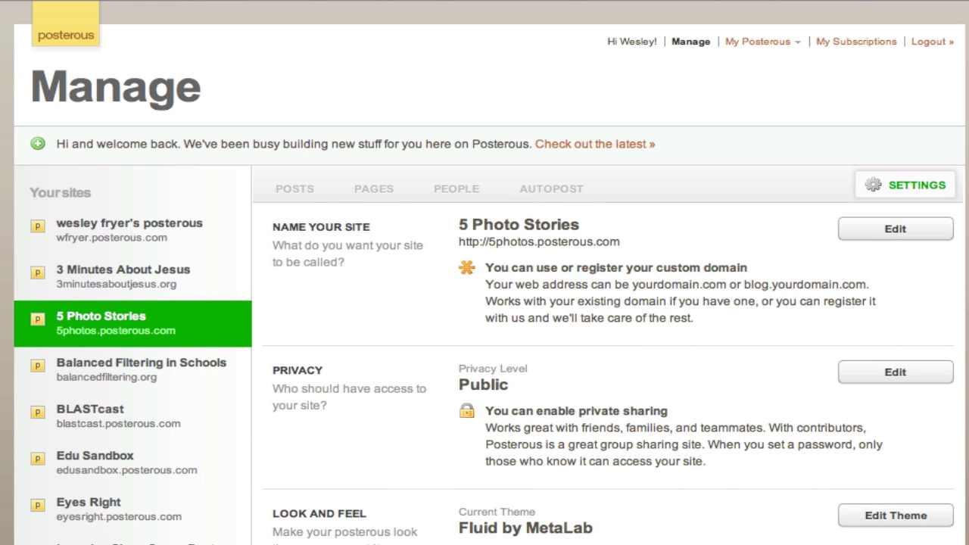
In the site's commenting and posting settings, keep posting on "Anyone can post, I will moderate" and enable Moderate comments.
scroll(606, 341, "down", 5)
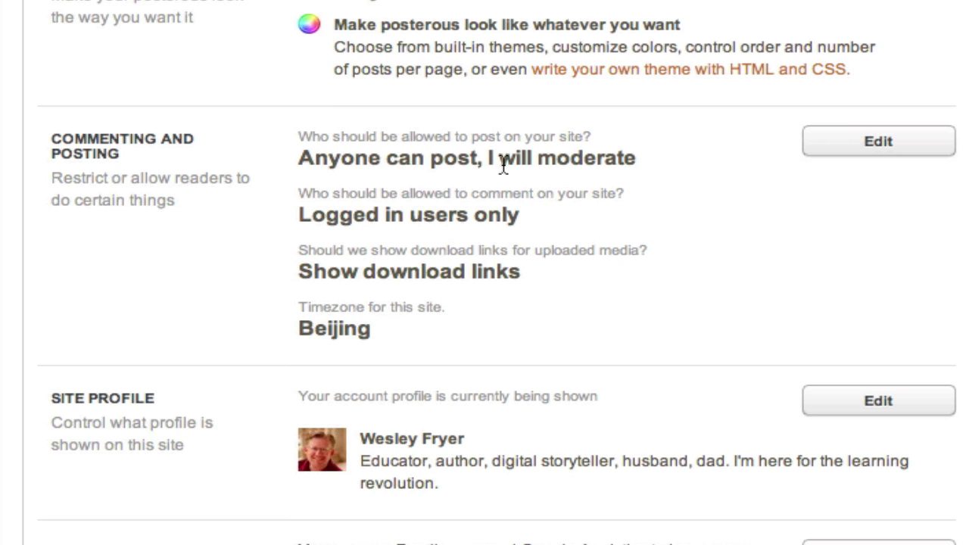
left_click(856, 144)
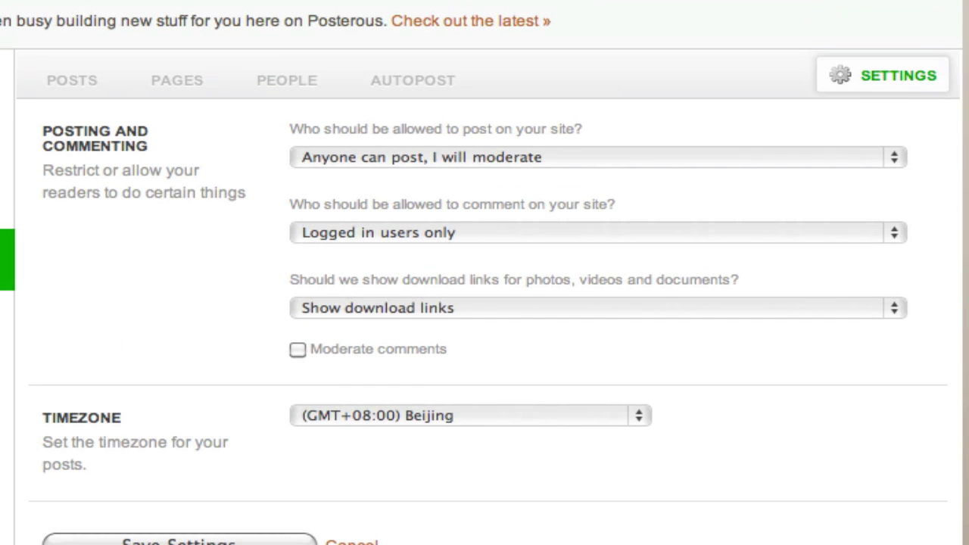
left_click(829, 155)
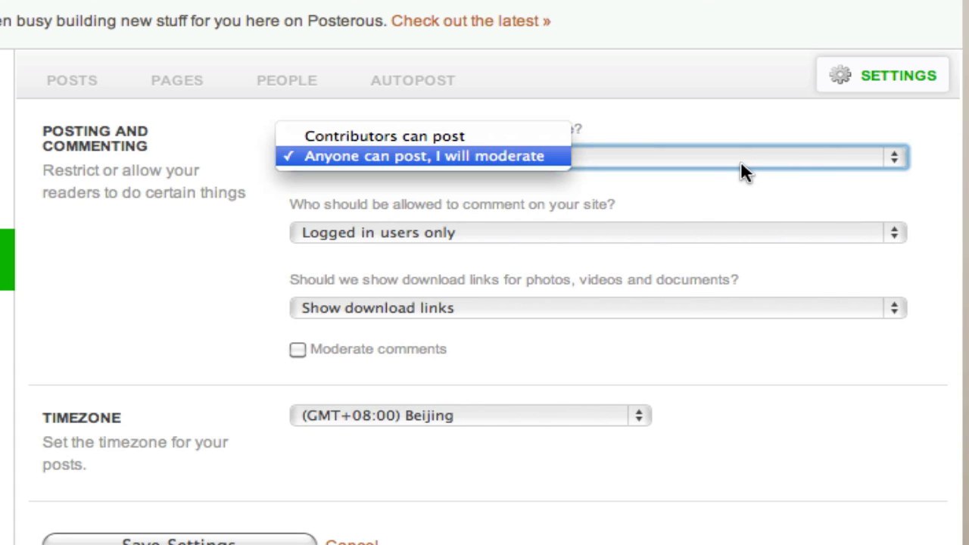
left_click(500, 155)
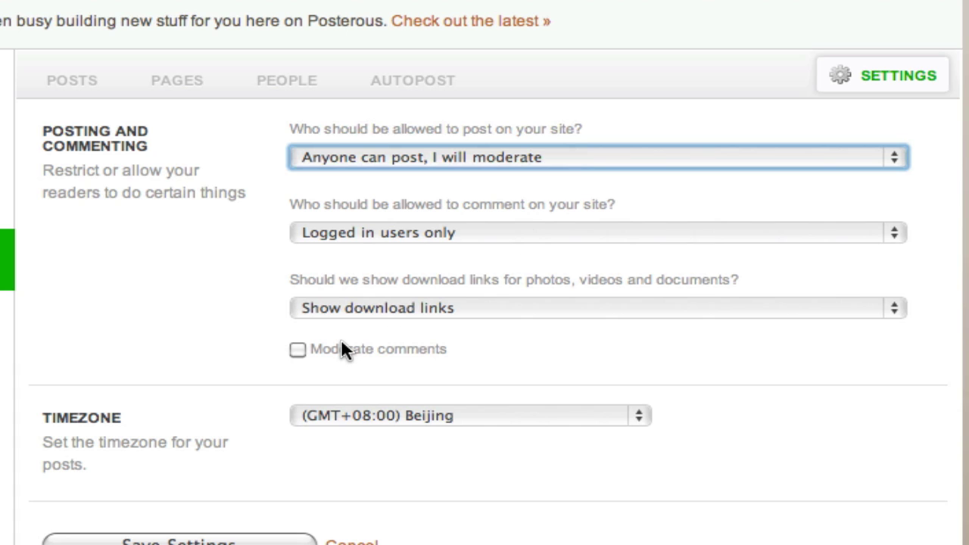
left_click(298, 351)
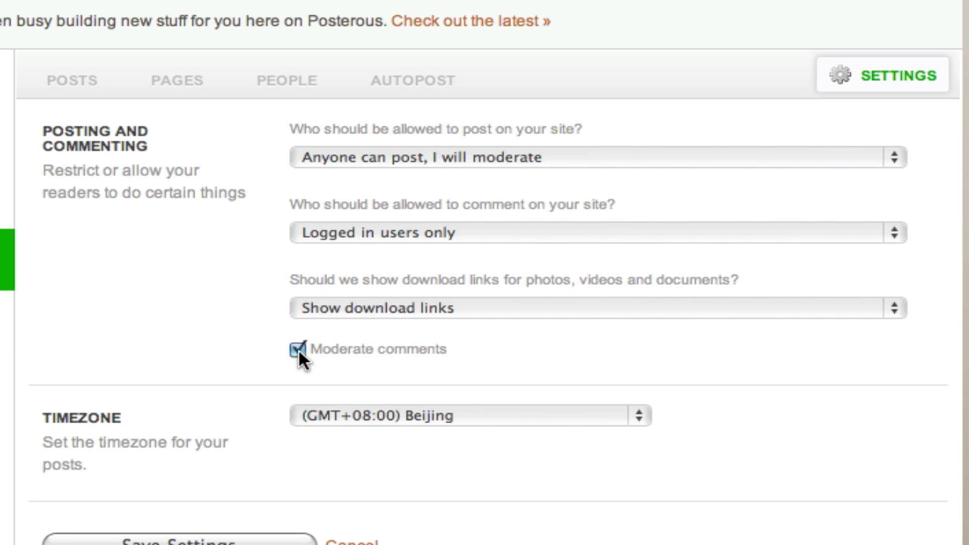
Set the site's timezone to (GMT-06:00) Central Time (US & Canada) and save the settings.
left_click(393, 418)
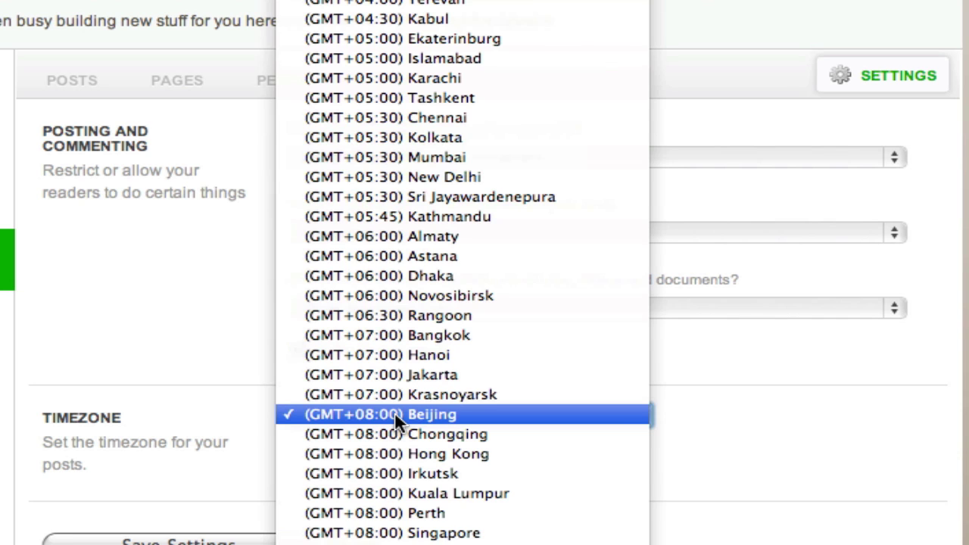
left_click(395, 415)
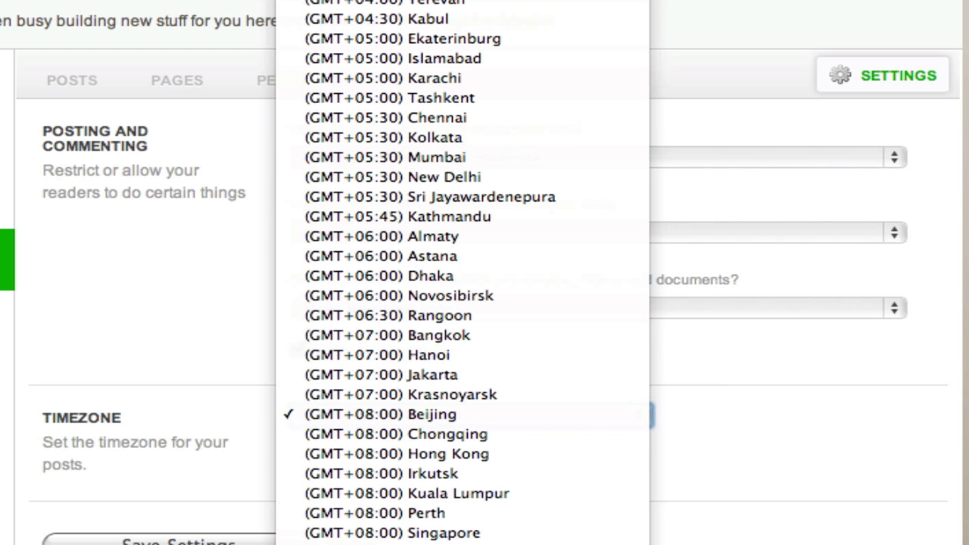
scroll(462, 273, "up", 15)
scroll(443, 273, "up", 5)
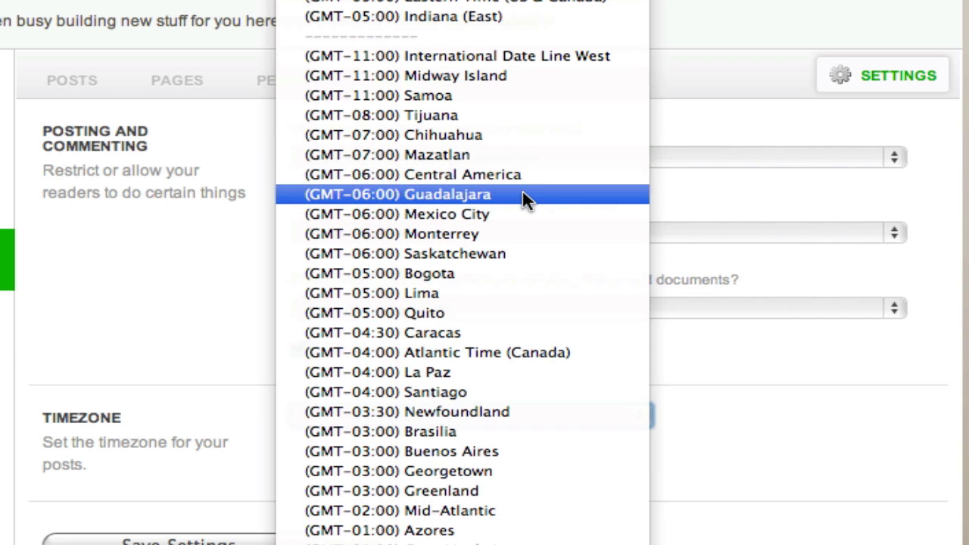
left_click(509, 238)
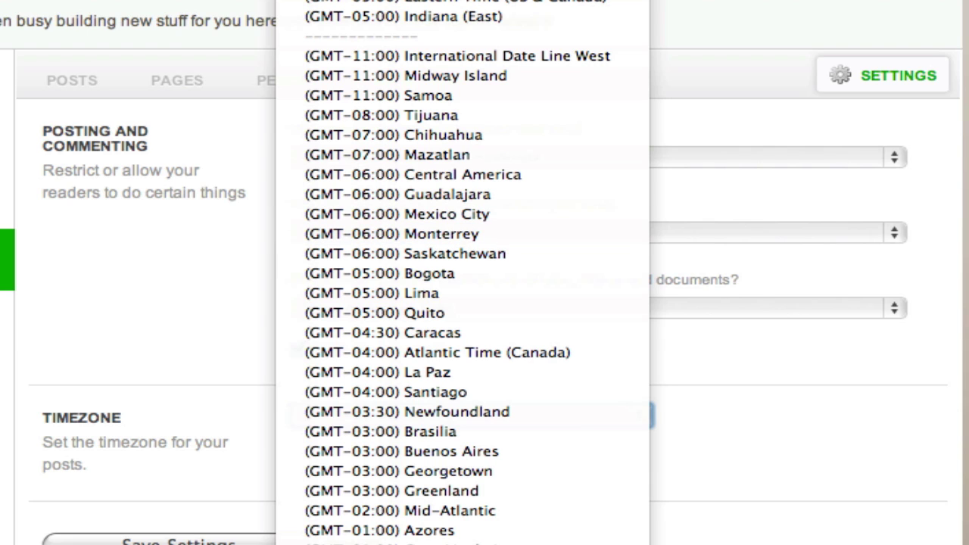
key("Escape")
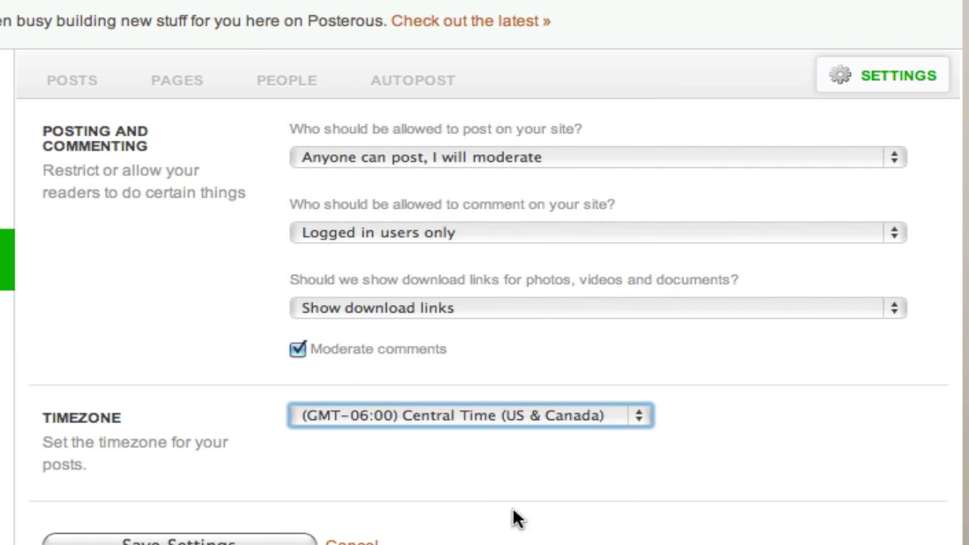
left_click(271, 541)
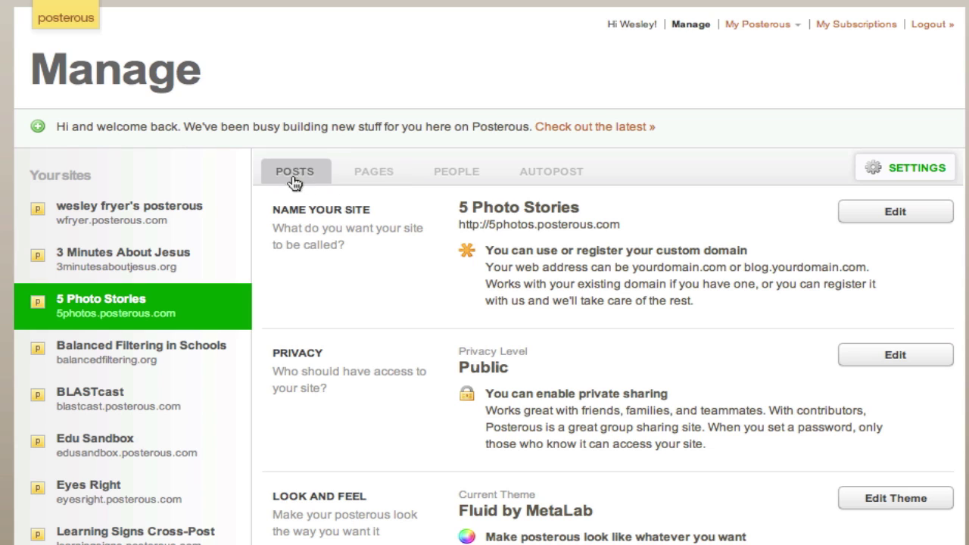
View the people list of 5 Photo Stories and the pages and links of the Talk with Media site.
left_click(440, 173)
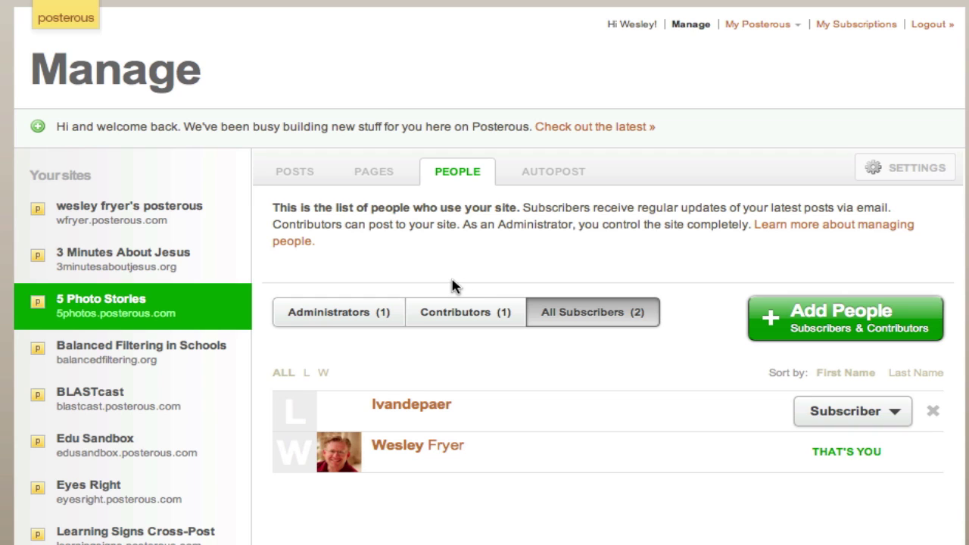
left_click(373, 174)
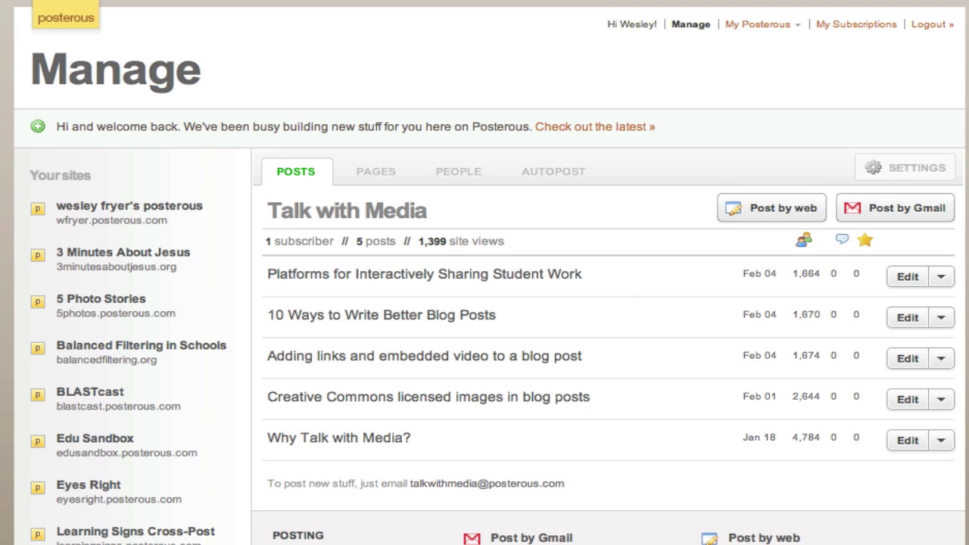
left_click(386, 173)
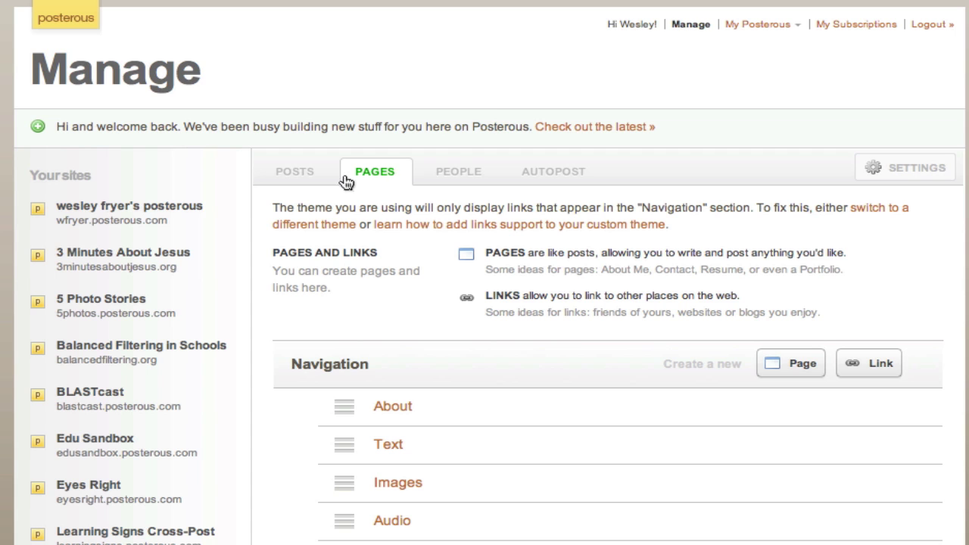
Check the commenting and posting settings of the Talk with Media site, including comment moderation, and leave them without saving.
left_click(878, 177)
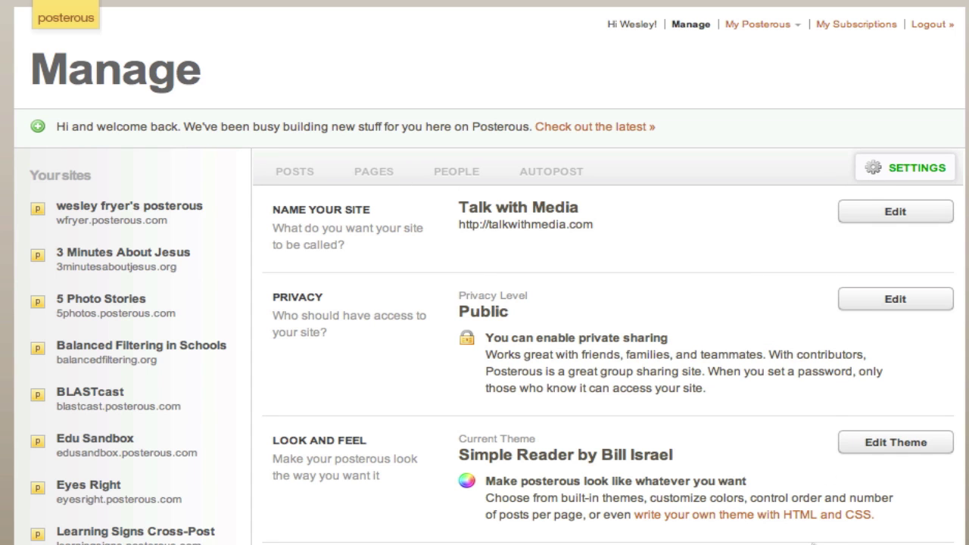
scroll(817, 530, "down", 6)
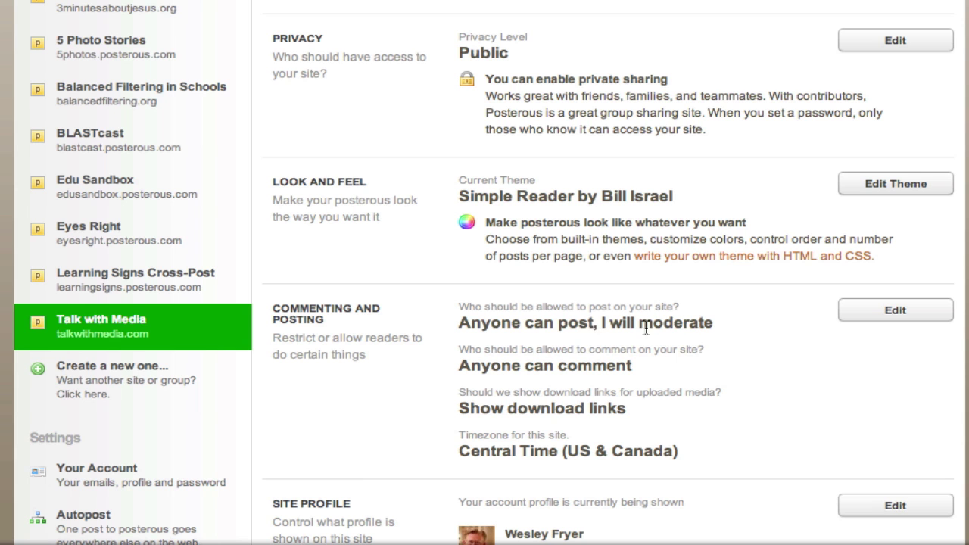
left_click(863, 314)
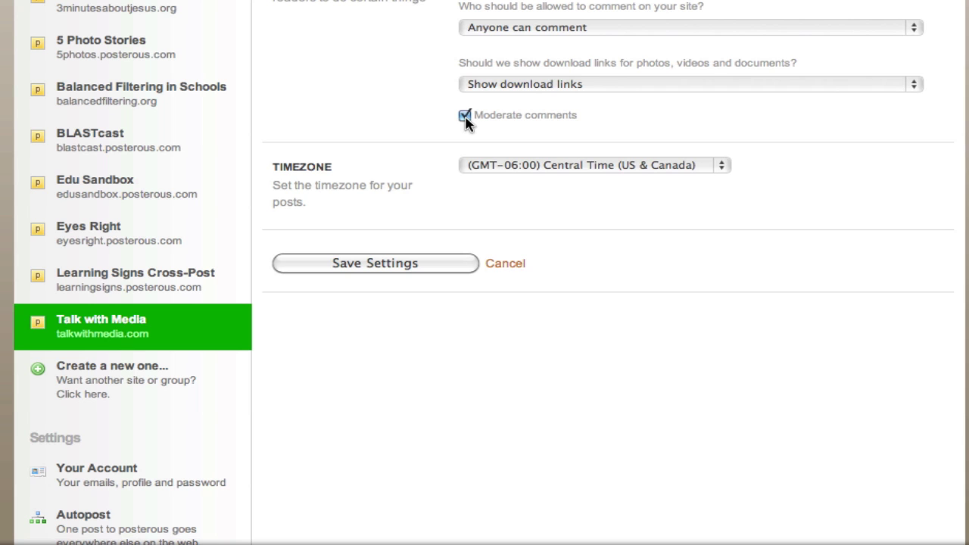
left_click(513, 265)
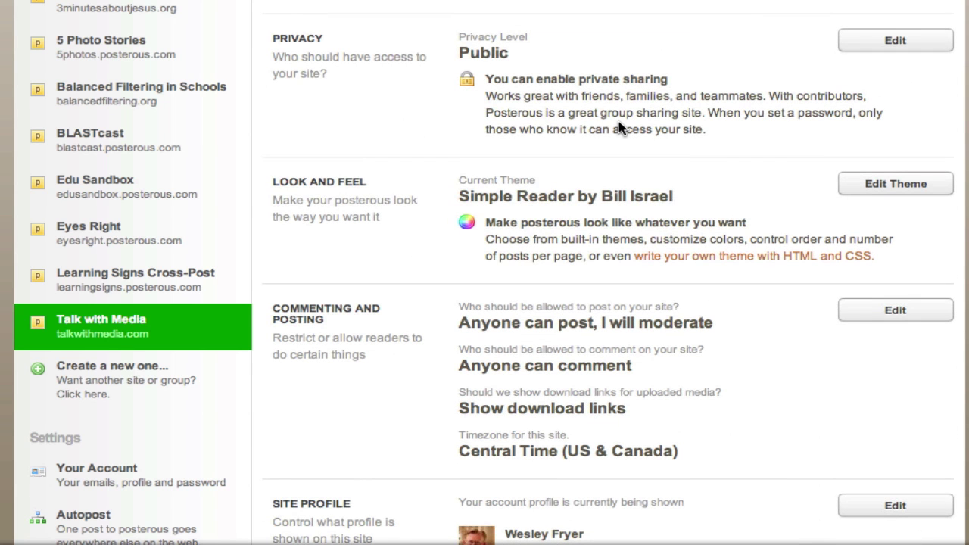
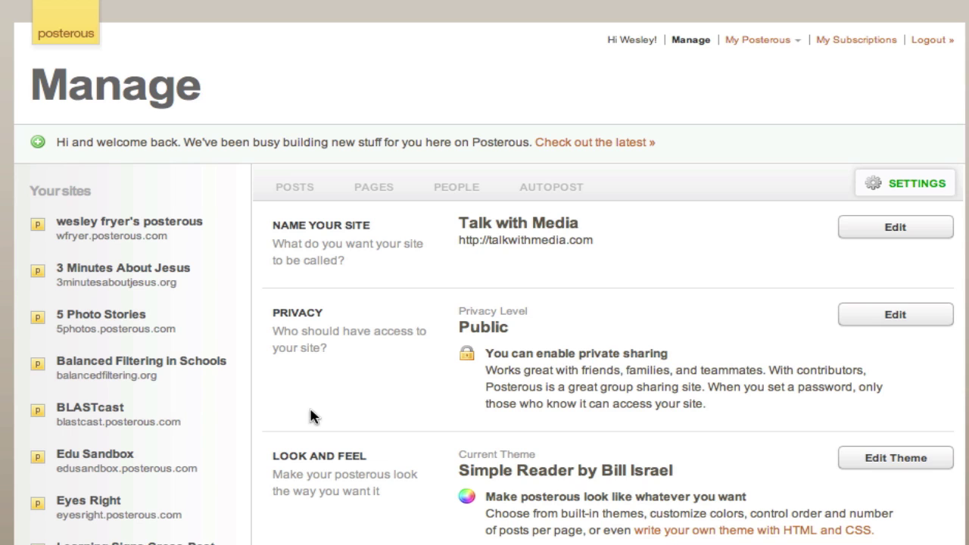
Look through the Learning Signs blog and view which services the Learning Signs Cross-Post site autoposts to.
left_click(132, 539)
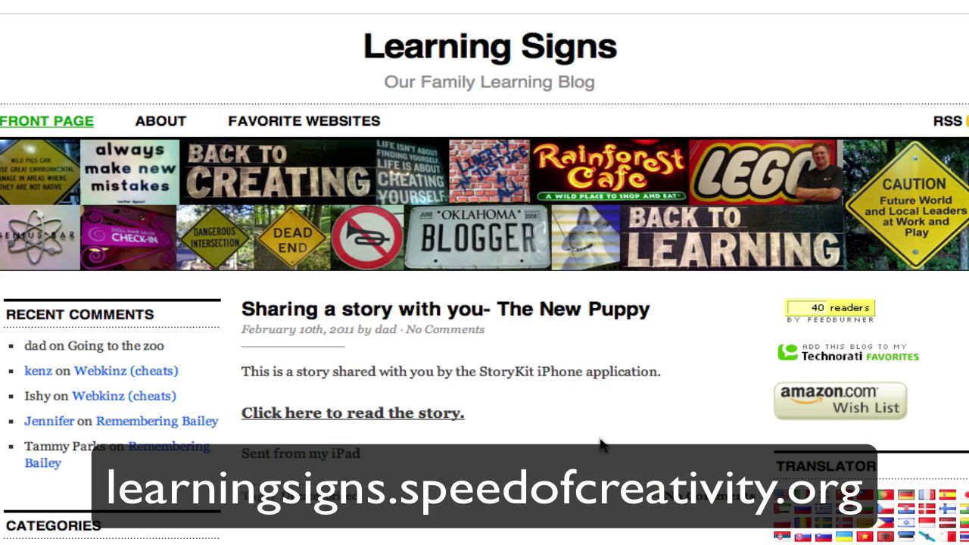
scroll(485, 273, "down", 10)
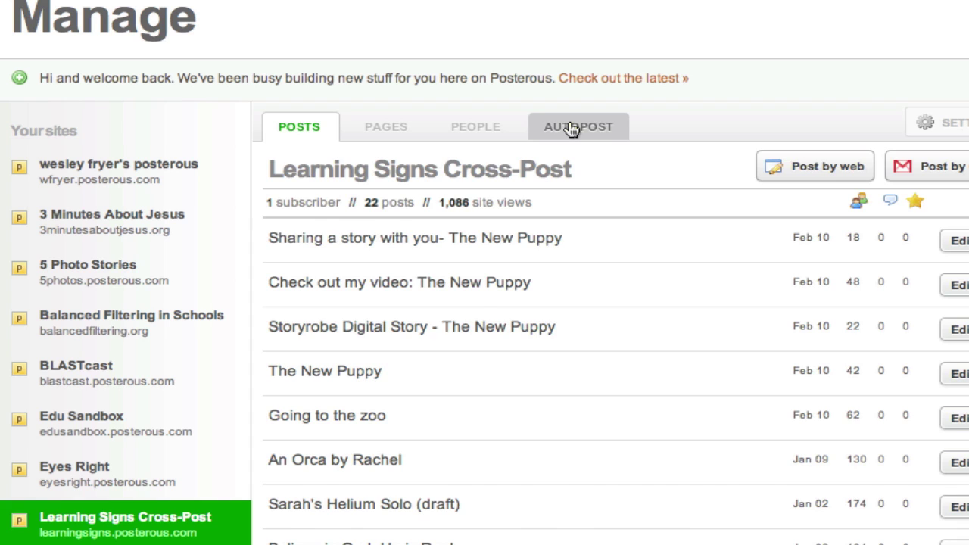
left_click(572, 129)
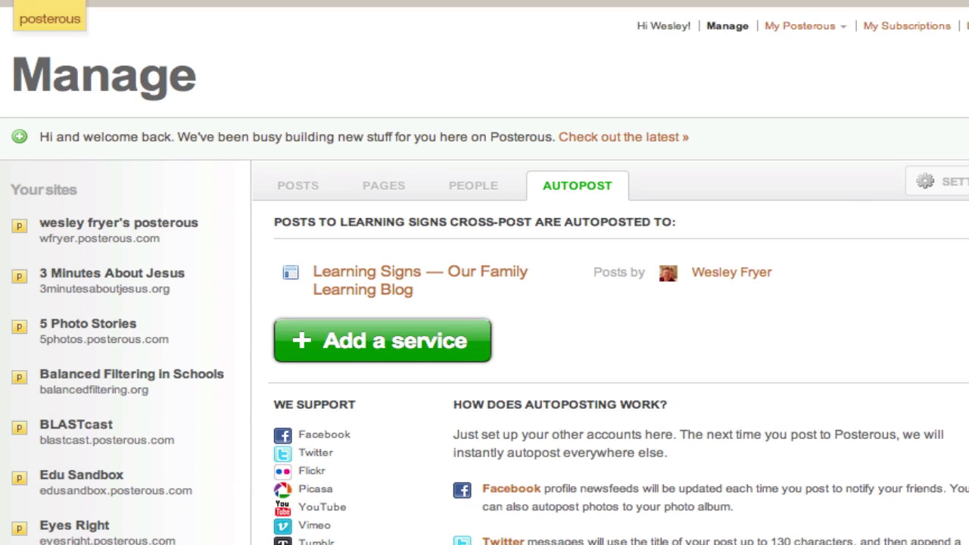
Open the site settings of 5 Photo Stories.
left_click(86, 327)
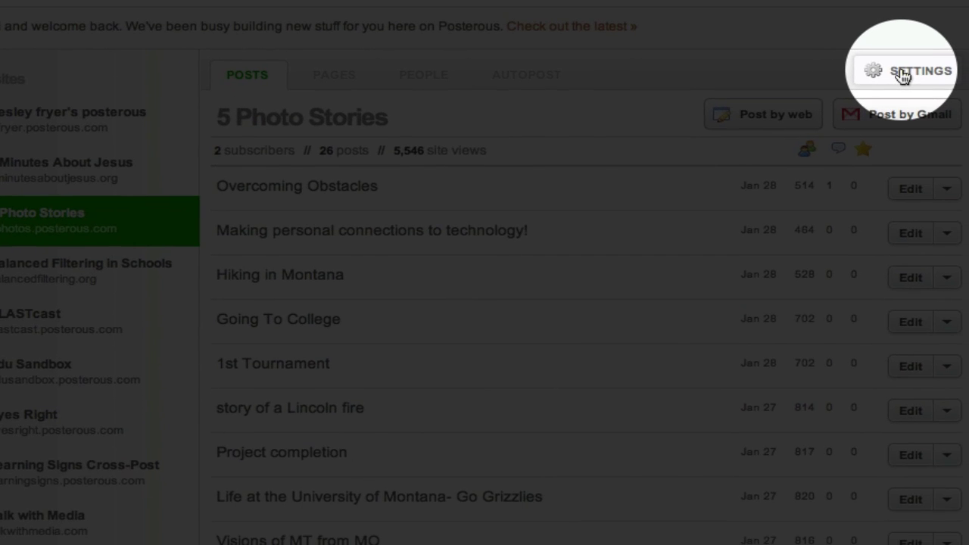
left_click(903, 73)
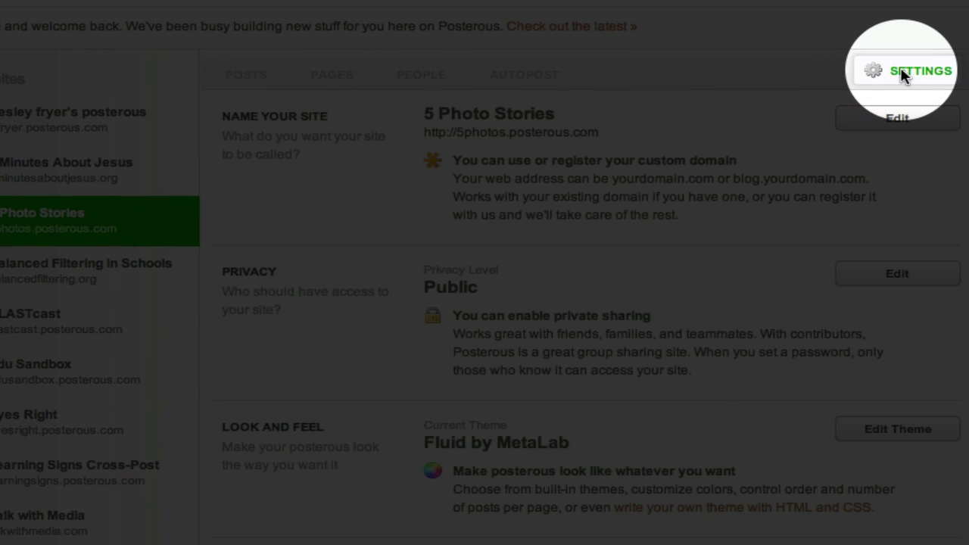